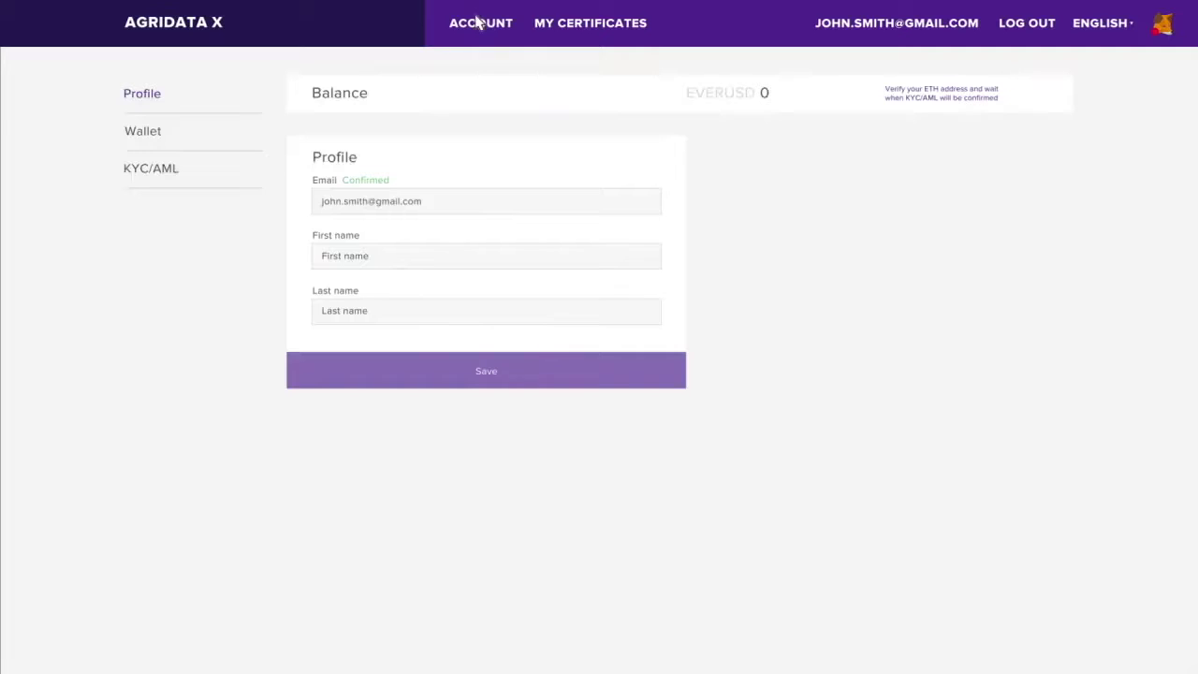
- Enter the farmer's first and last name in the profile and save it
left_click(367, 257)
type("John")
key("Tab")
type("Smith")
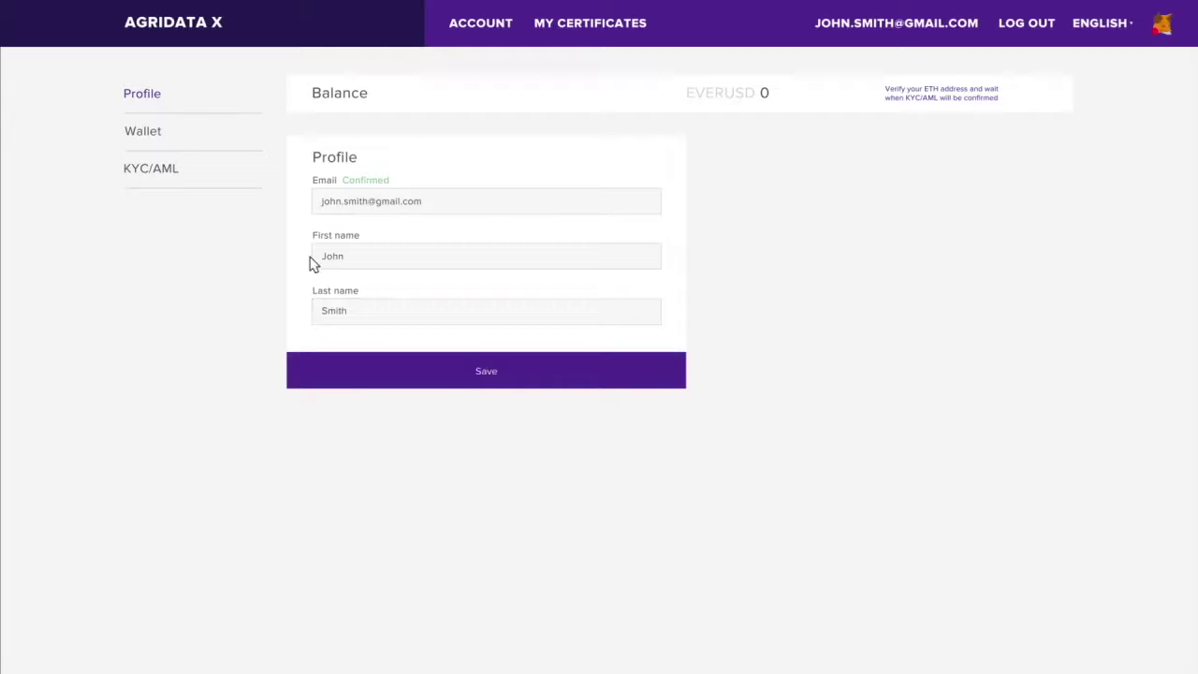
left_click(495, 368)
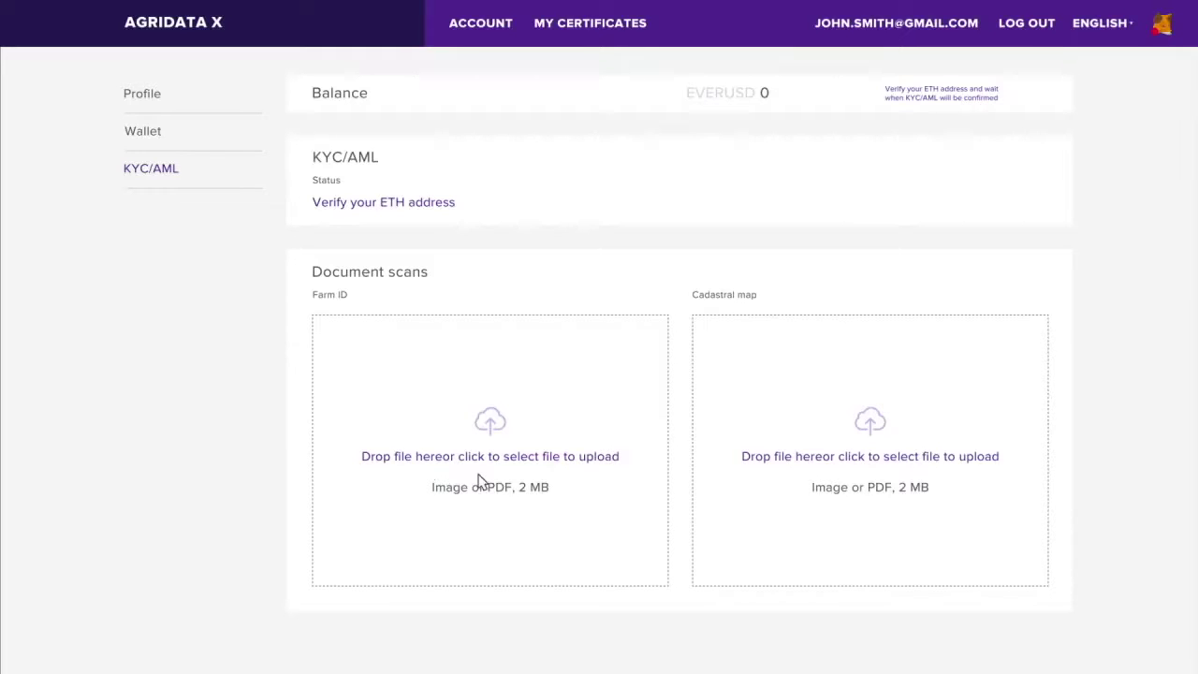
- Upload the Farm ID and cadastral map scans in KYC/AML, then go to Wallet
left_click(479, 481)
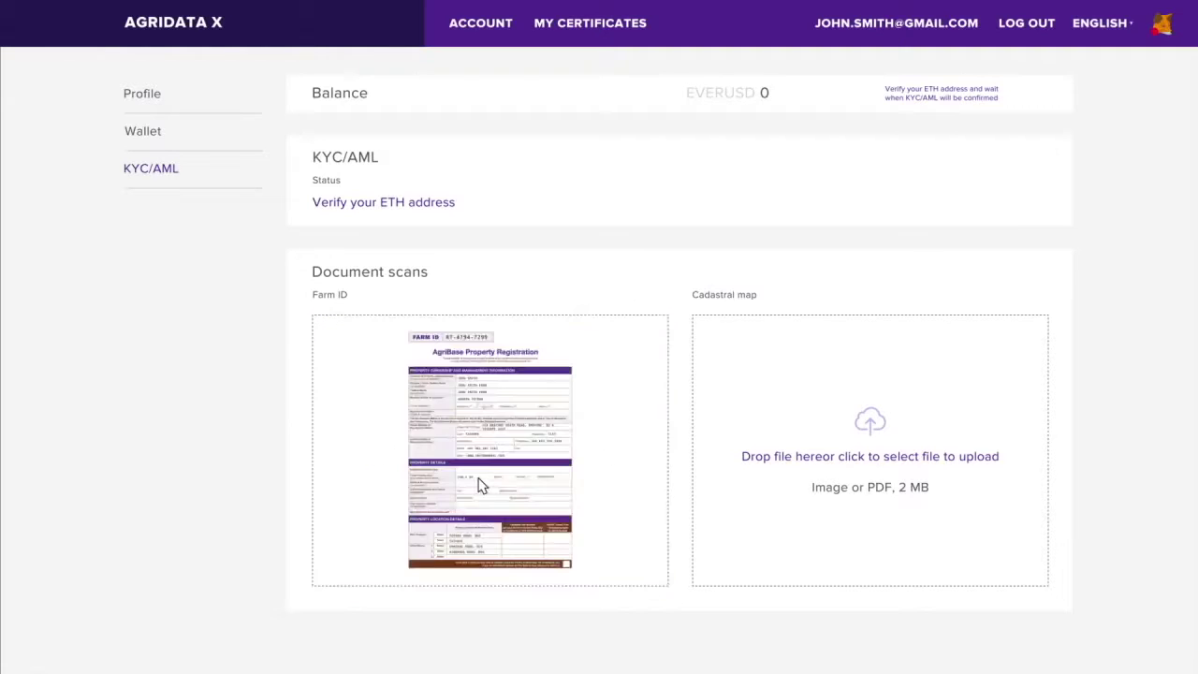
left_click(880, 458)
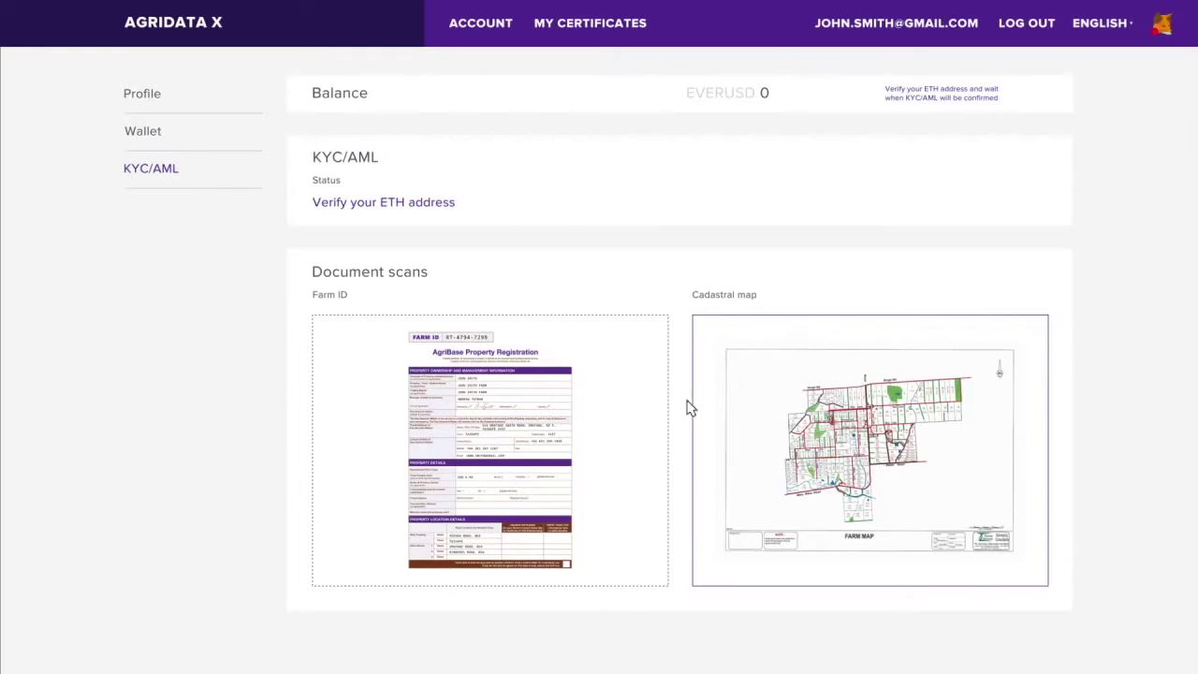
left_click(142, 132)
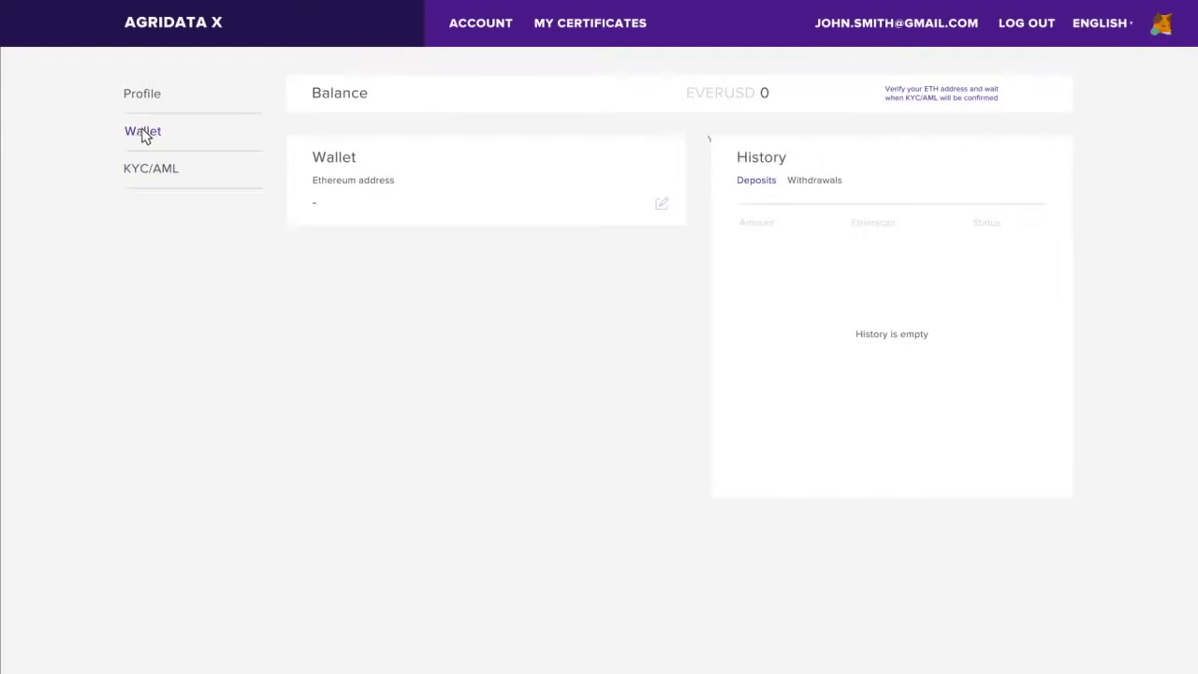
- Paste the copied MetaMask account address into the Ethereum address field and save it
left_click(661, 203)
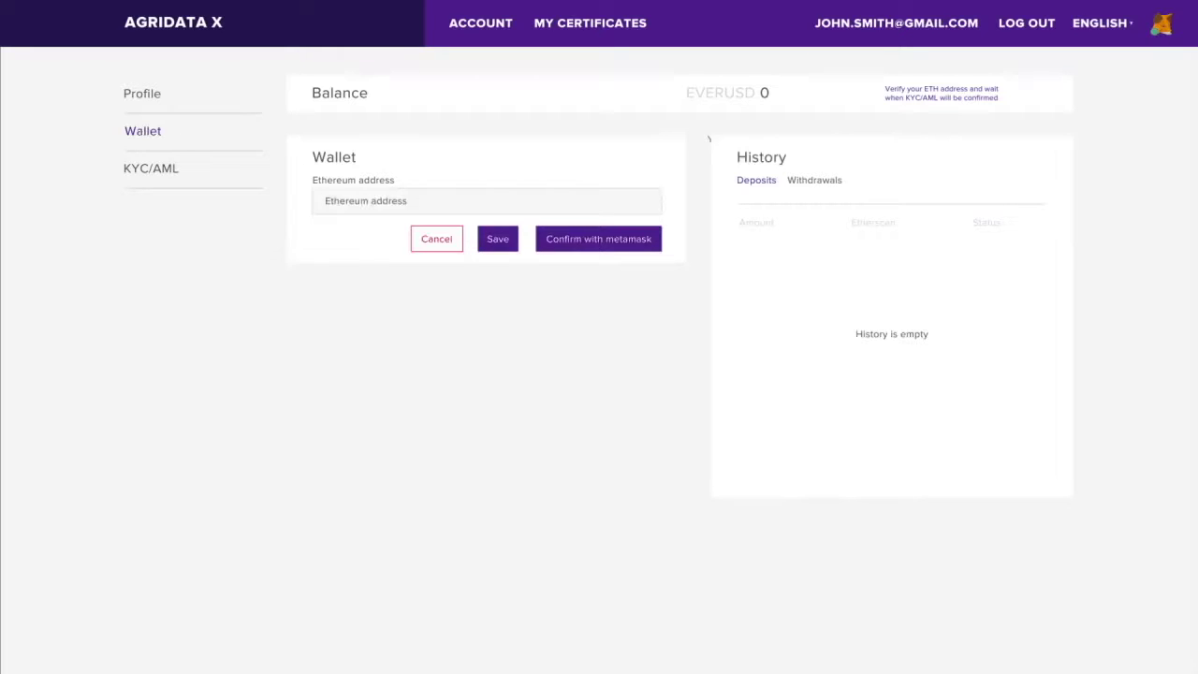
left_click(325, 201)
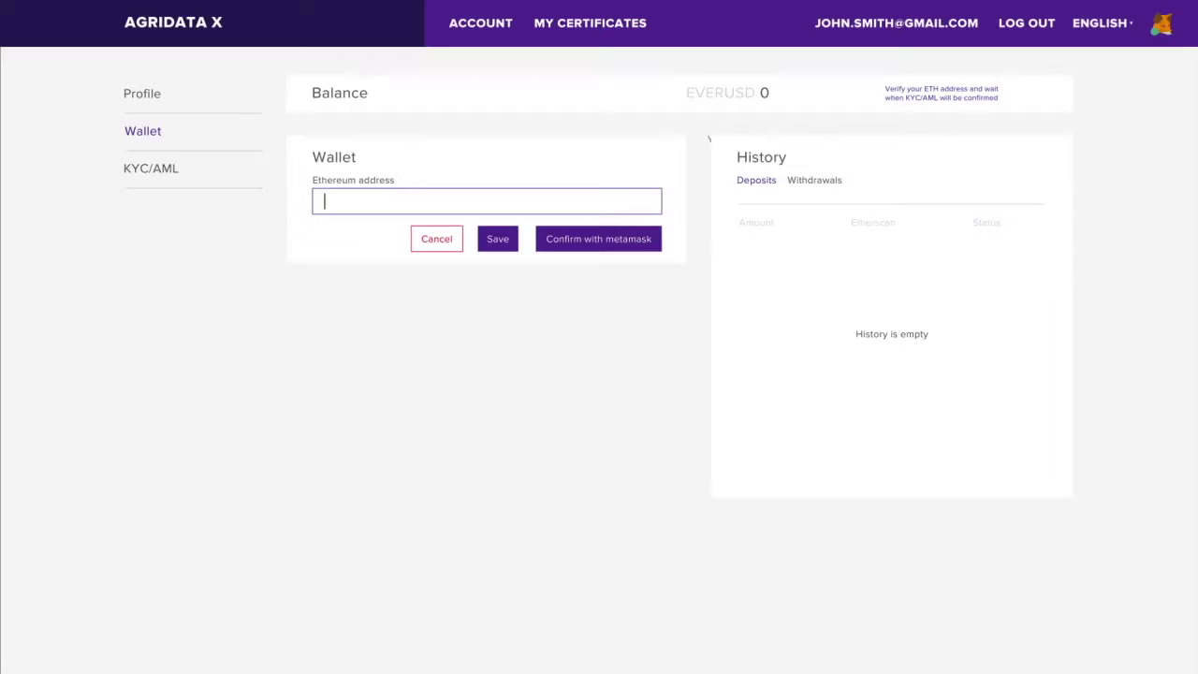
left_click(949, 82)
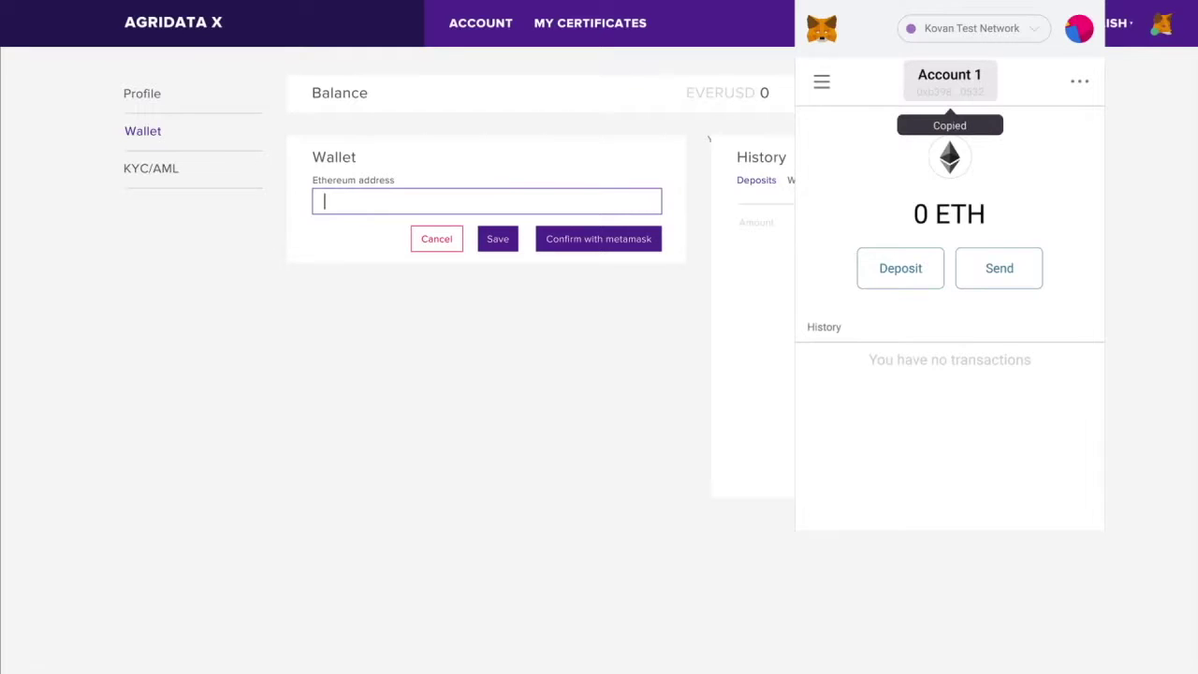
type("0xb3986163A8566f7E40910Ec90F78135c13110532")
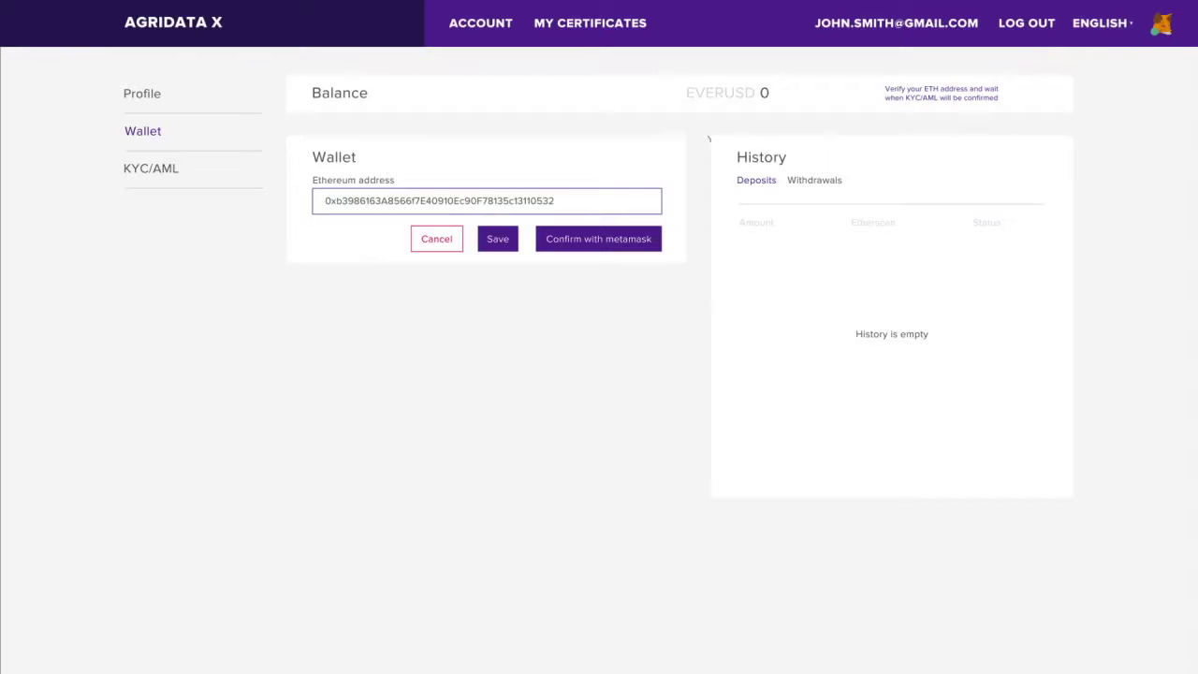
left_click(497, 239)
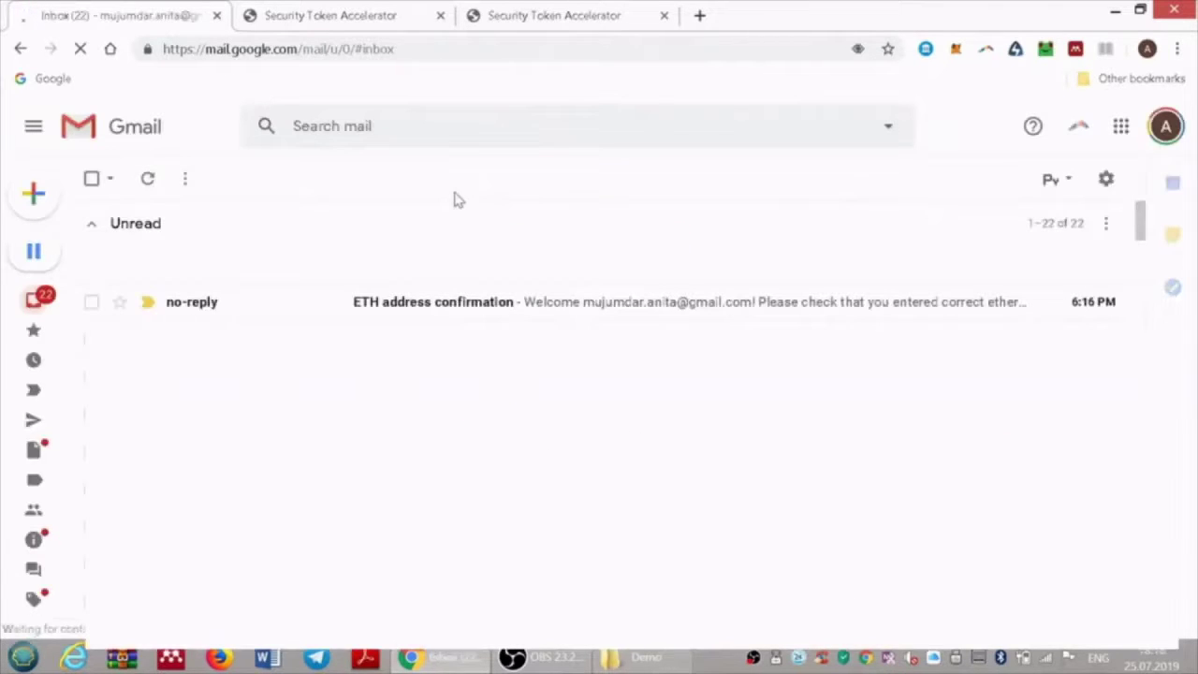
- Open the 'ETH address confirmation' email and follow its 'Confirm my address' link
left_click(586, 314)
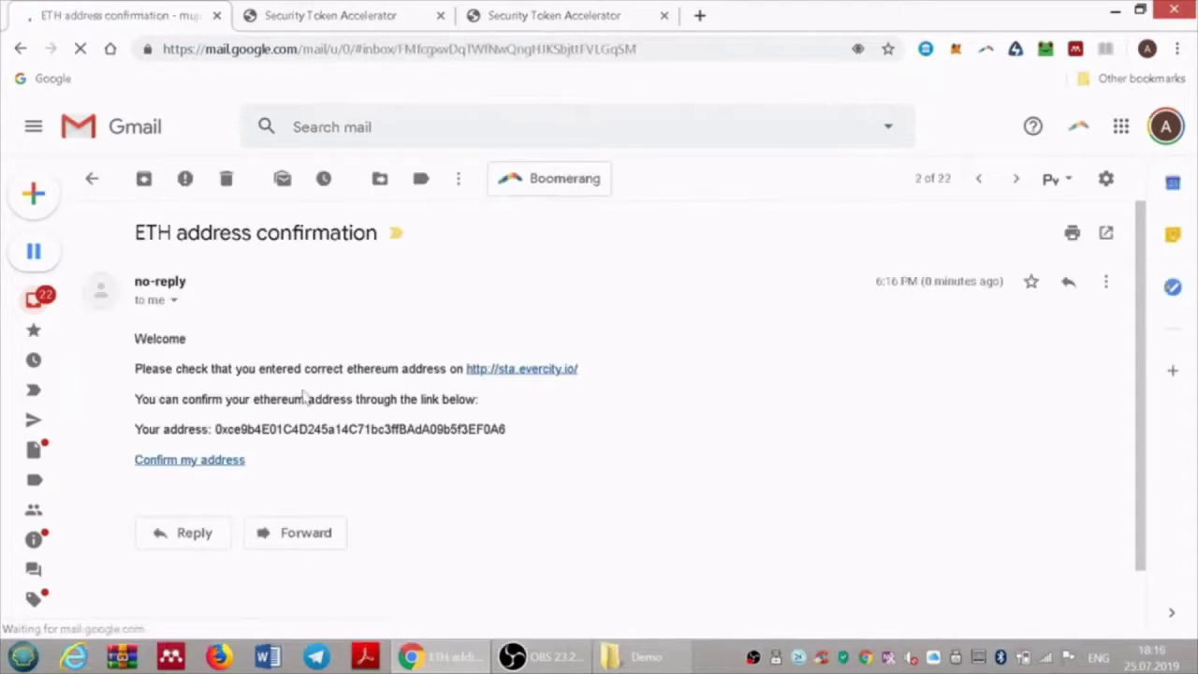
left_click(204, 474)
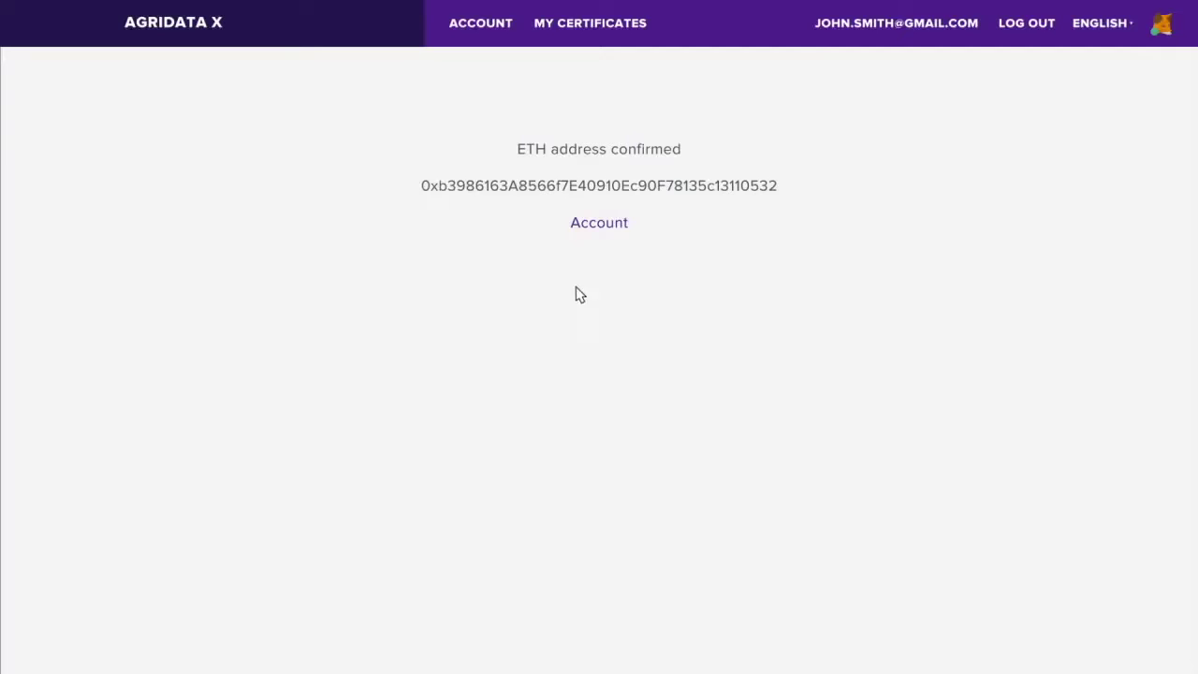
- Return to the account, check the confirmed wallet address, then view the KYC/AML status
left_click(578, 222)
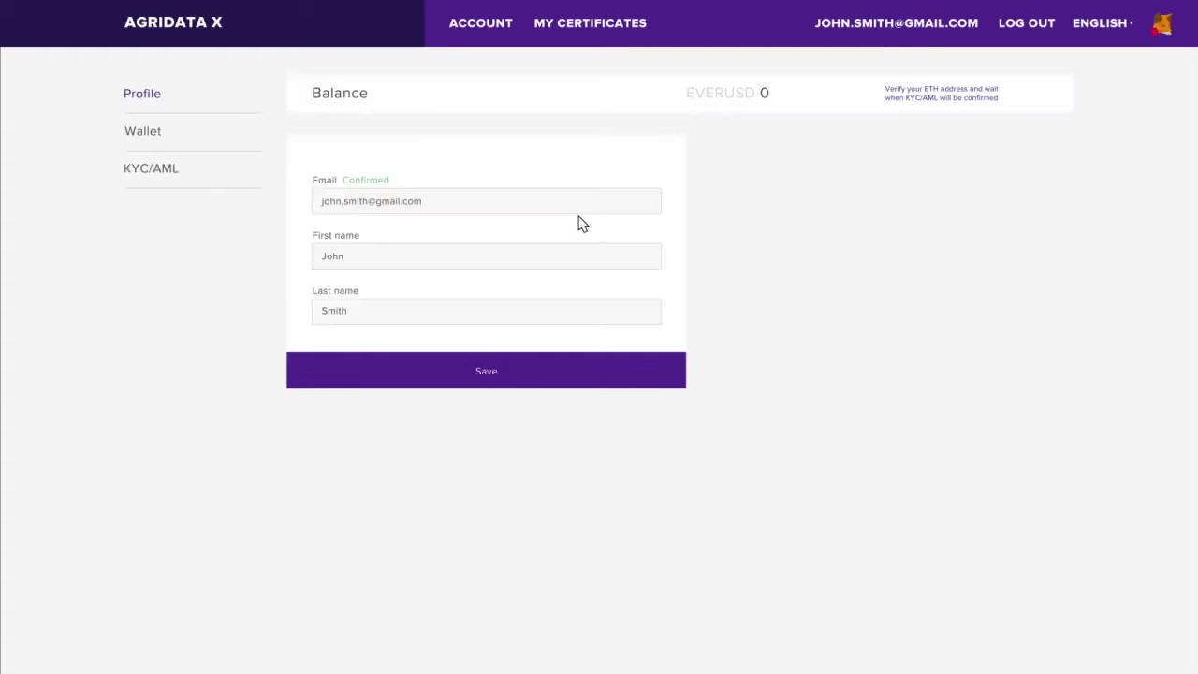
left_click(135, 131)
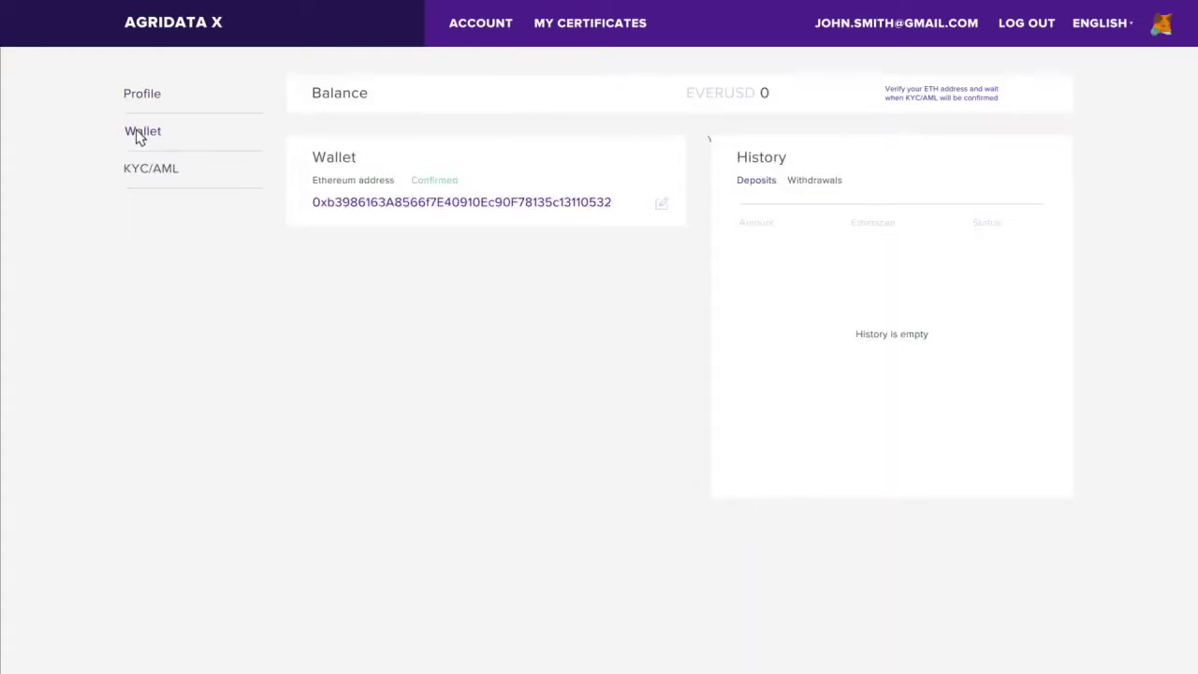
left_click(149, 171)
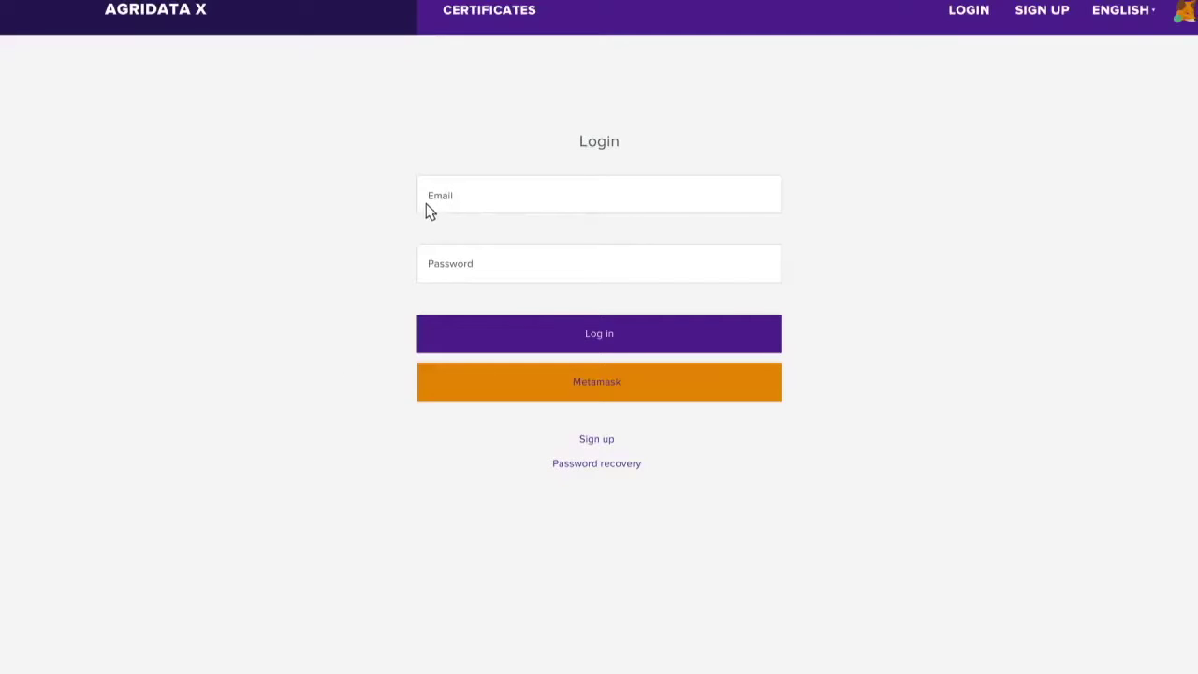
- Log in with the manager's email and password, then open the farmer's account from USERS
left_click(426, 199)
left_click(452, 262)
type("•••••••••••••••")
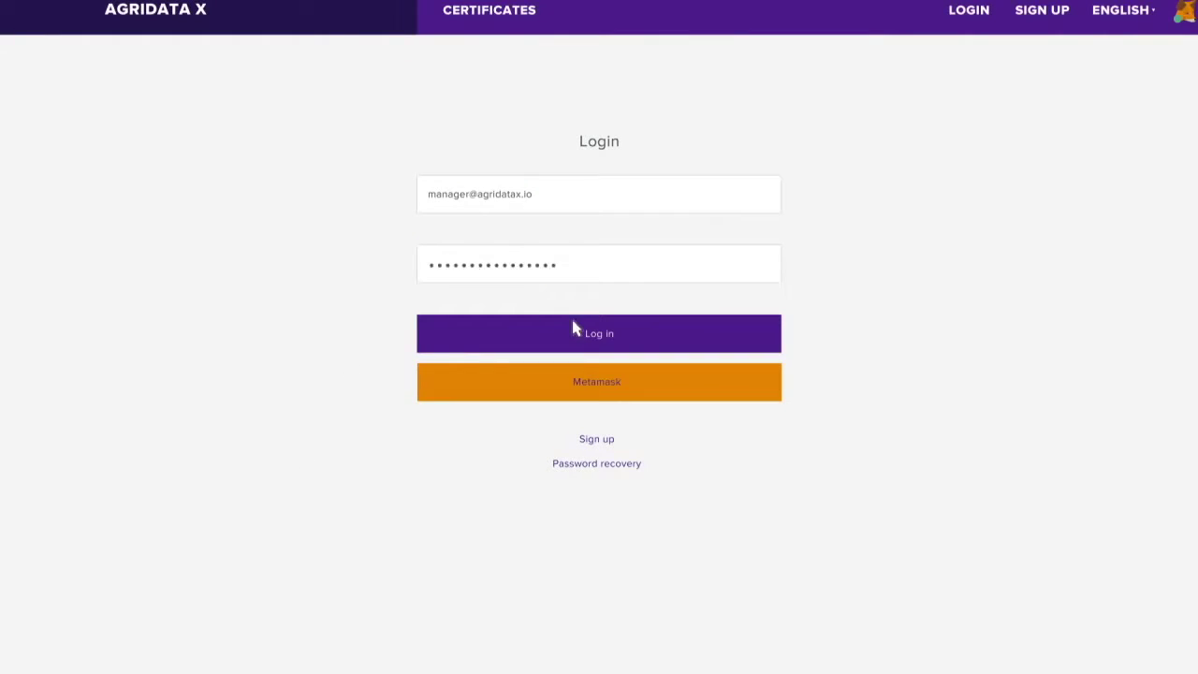
left_click(576, 329)
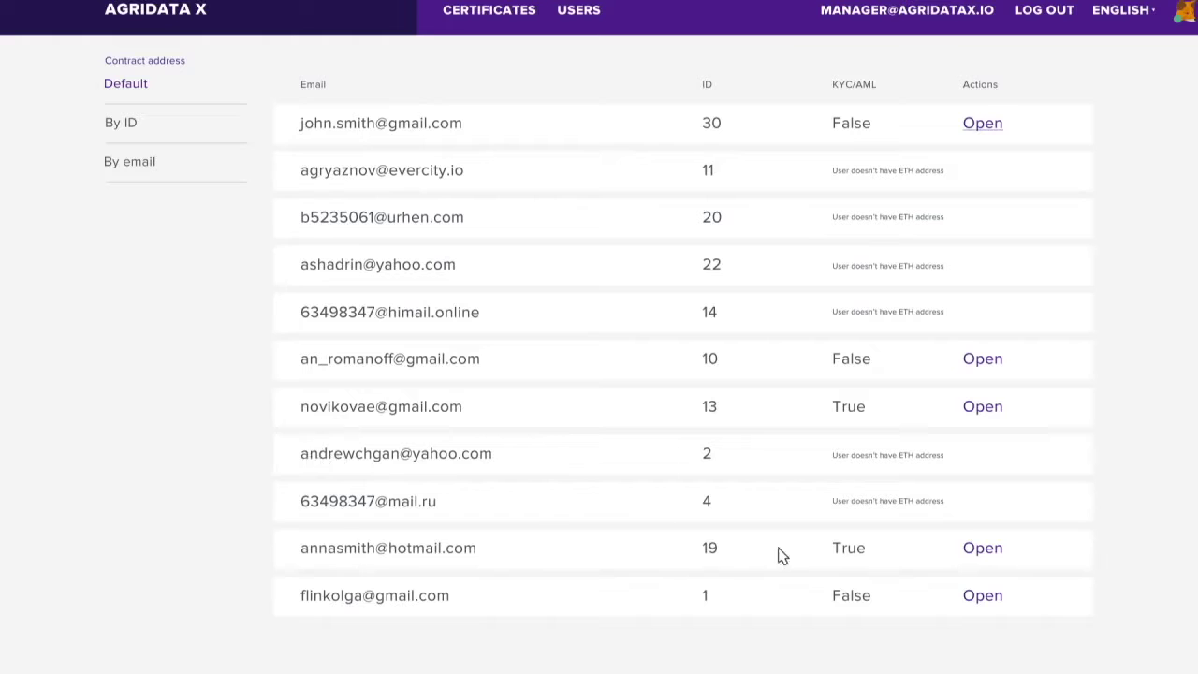
left_click(972, 549)
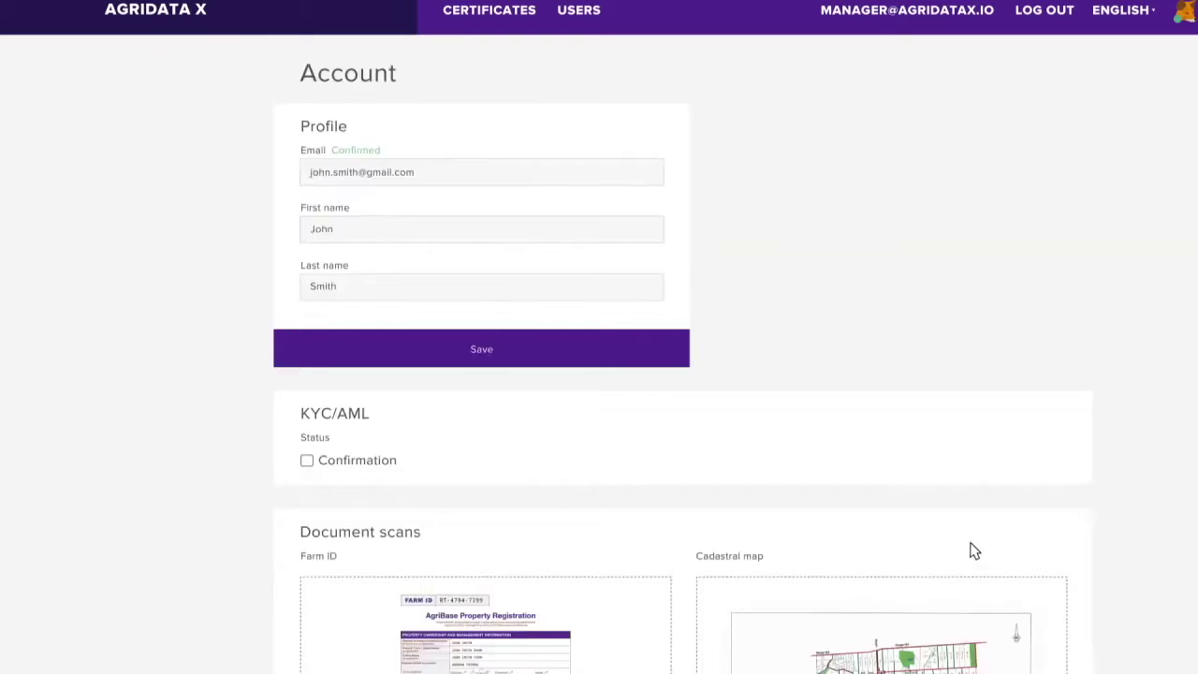
- Tick the farmer's KYC/AML Confirmation, approve the MetaMask transaction, and save the account
left_click(304, 460)
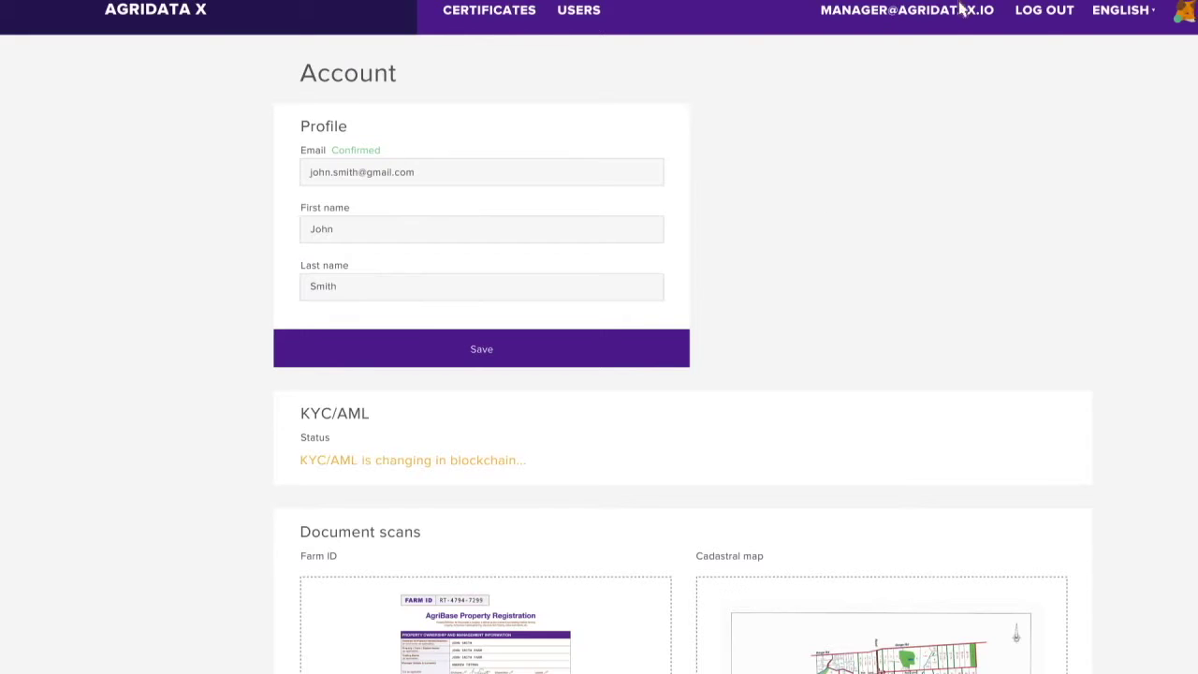
left_click(949, 499)
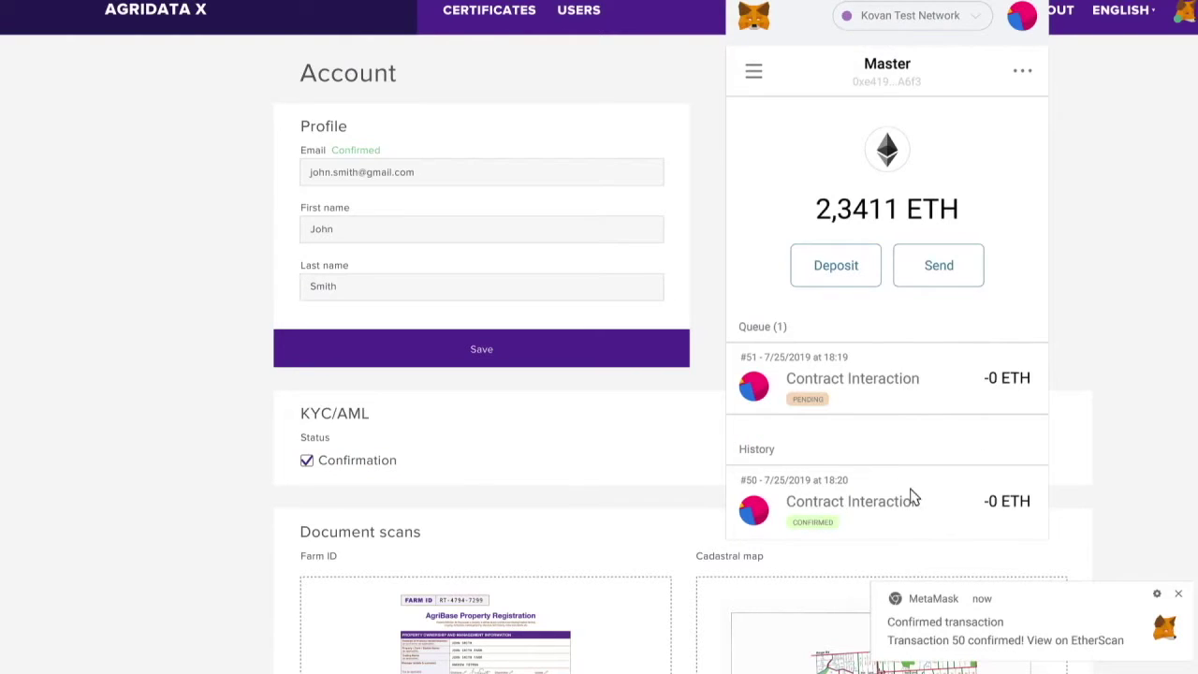
left_click(663, 396)
left_click(463, 352)
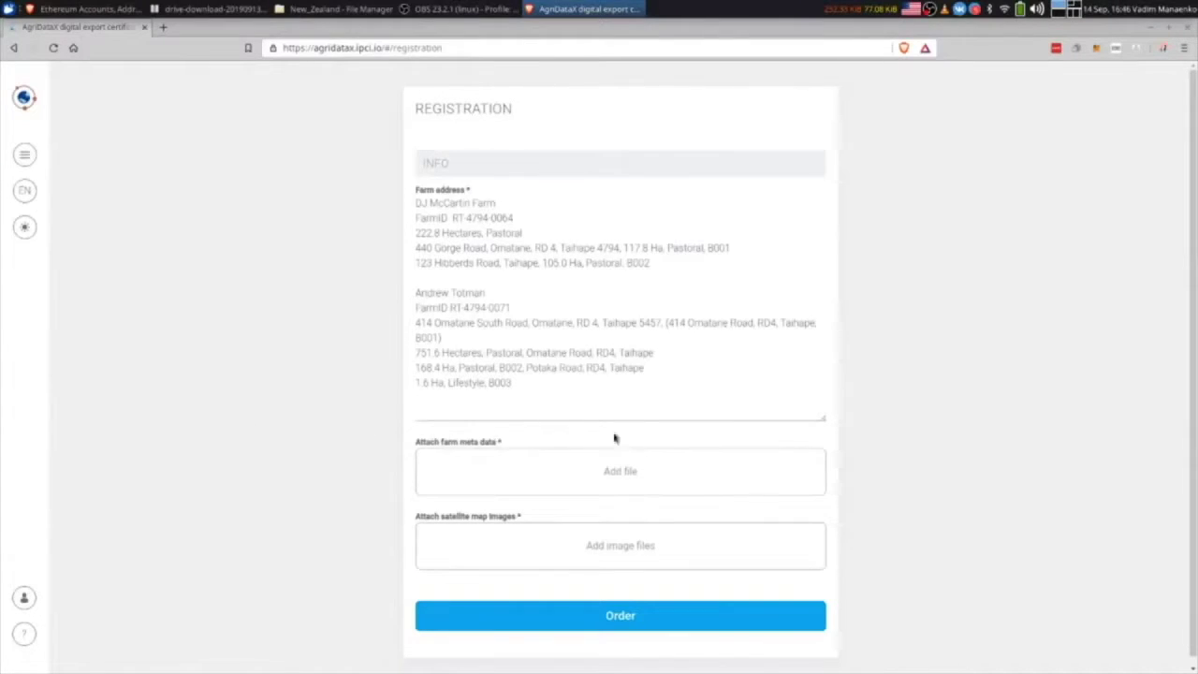
- Attach the farm meta data file and two satellite map images to the registration
left_click(673, 485)
left_click(496, 408)
left_click(805, 479)
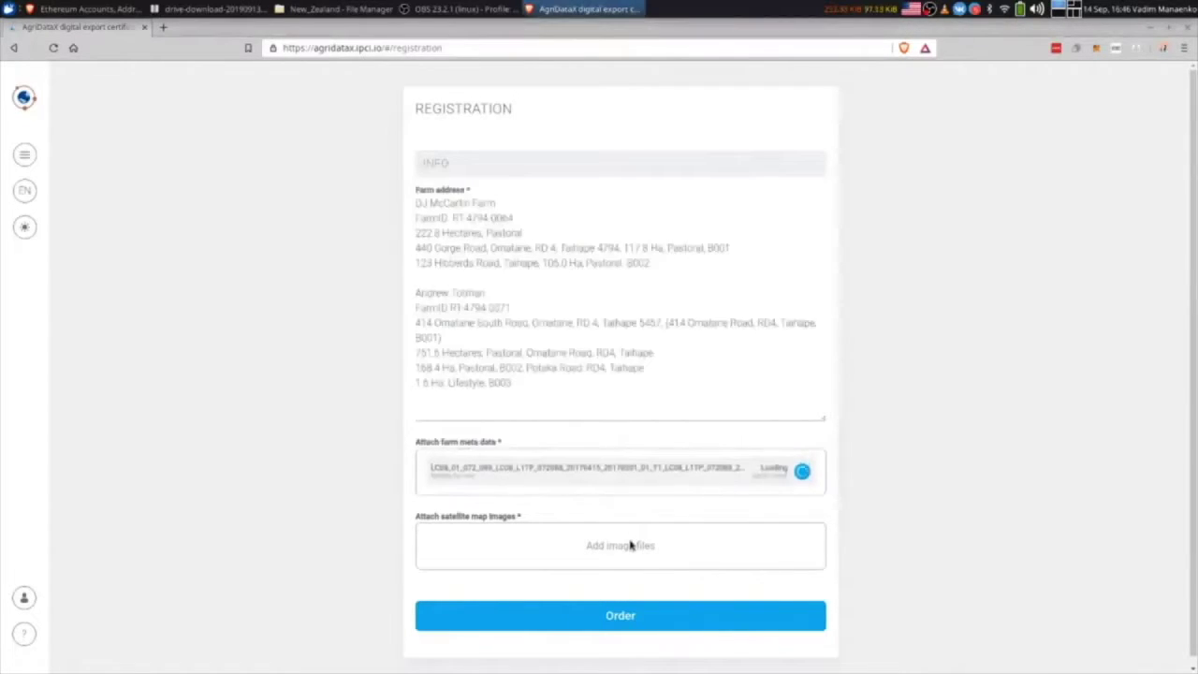
left_click(629, 545)
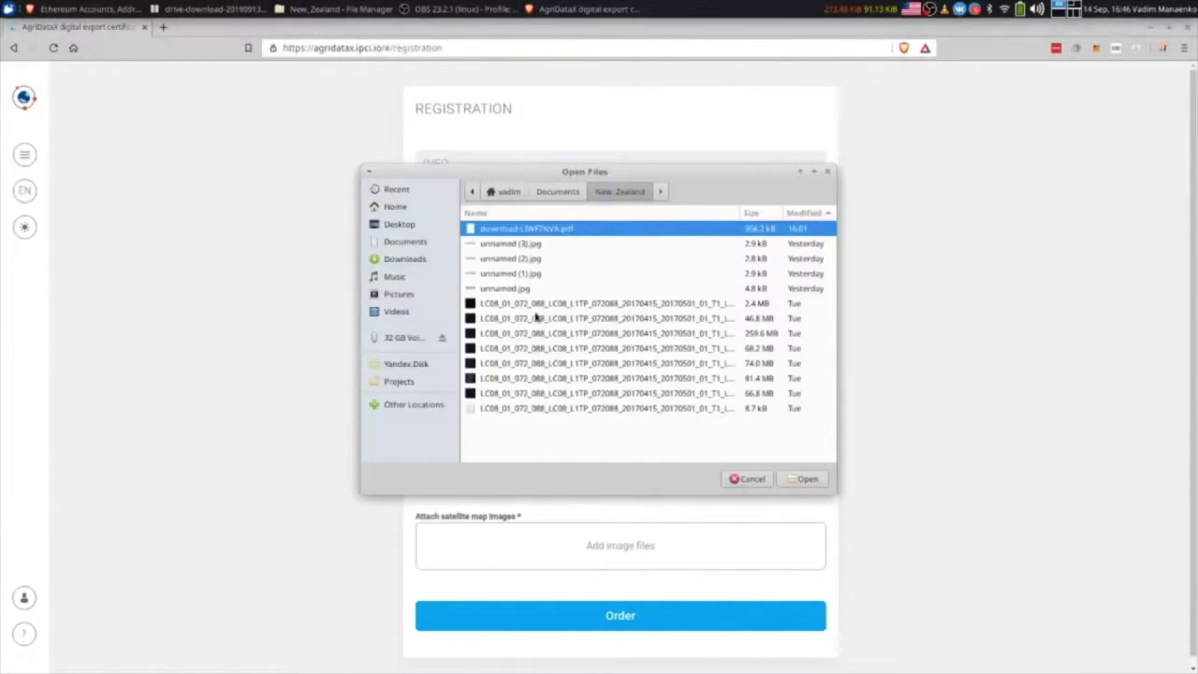
left_click(812, 479)
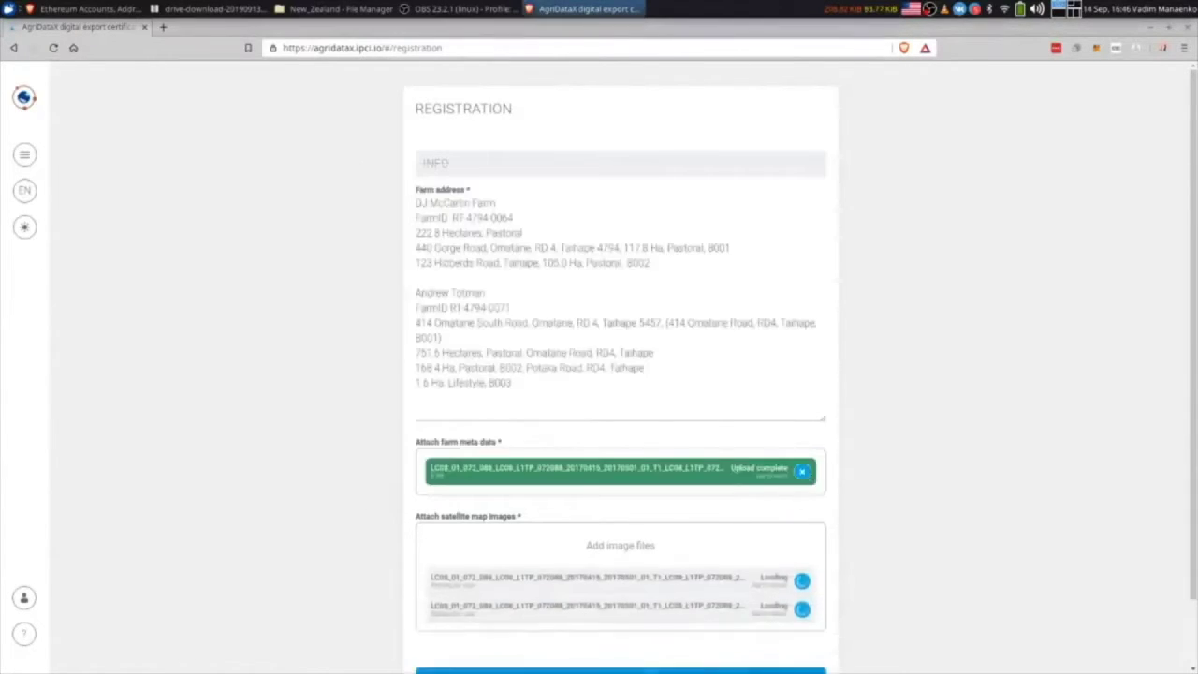
- Submit and sign the registration order, then open the created smart contract on Etherscan
scroll(662, 615, "down", 2)
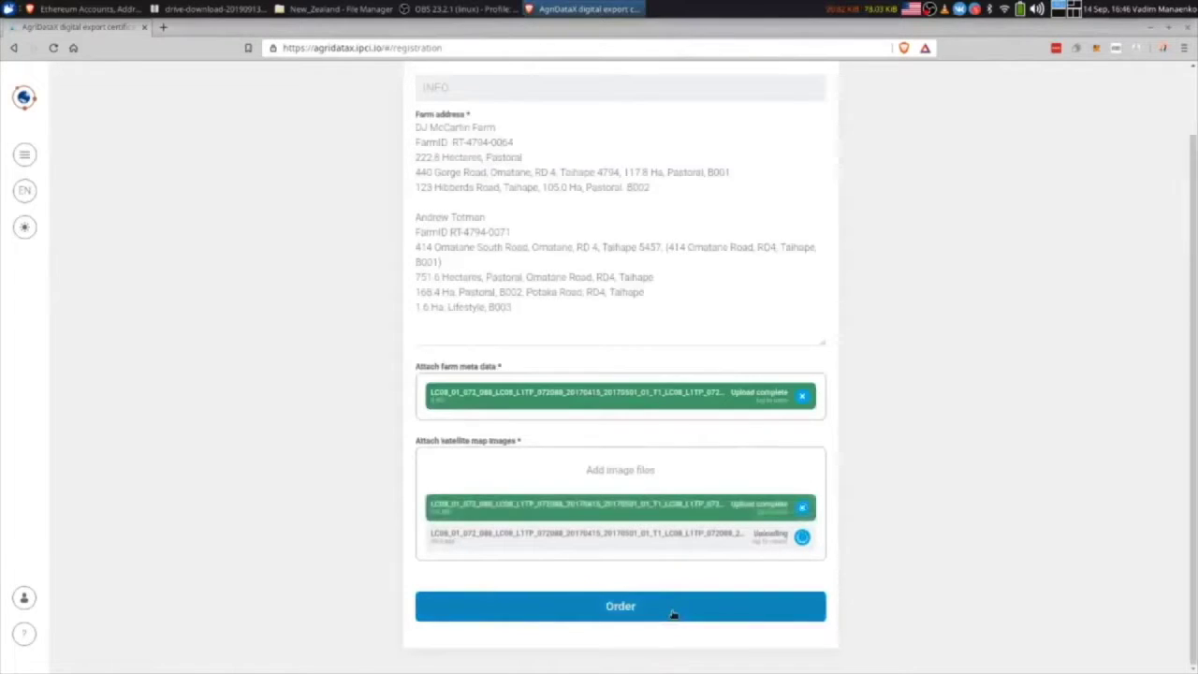
left_click(673, 610)
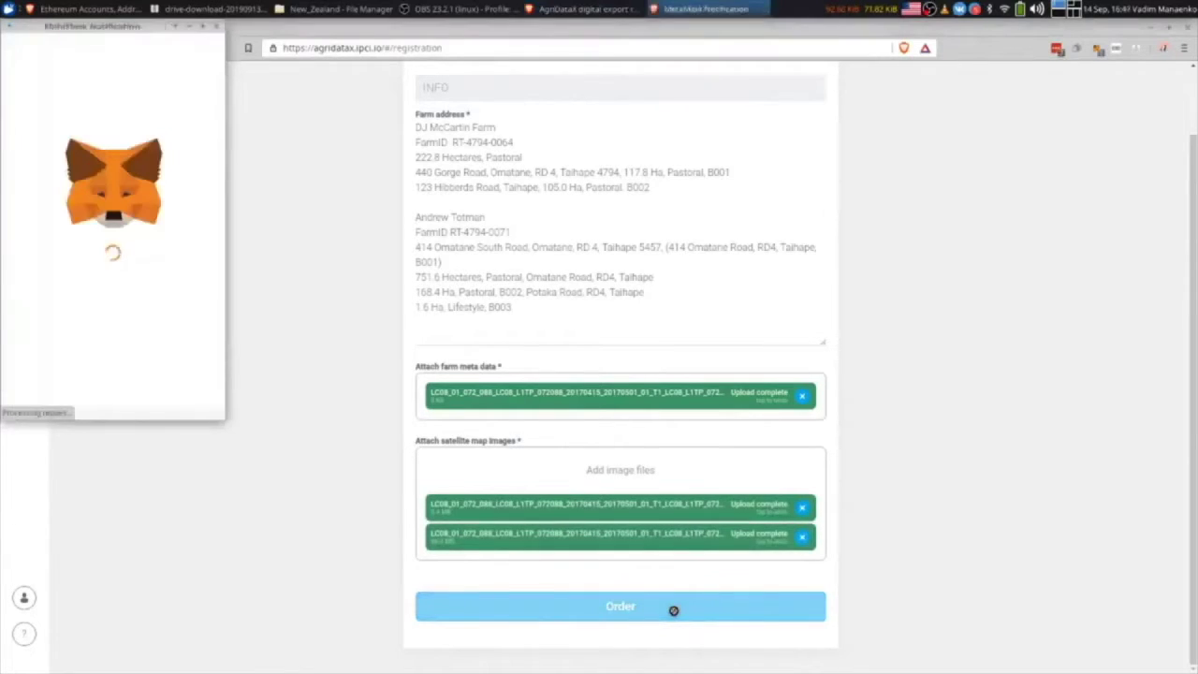
left_click(174, 380)
scroll(174, 381, "down", 2)
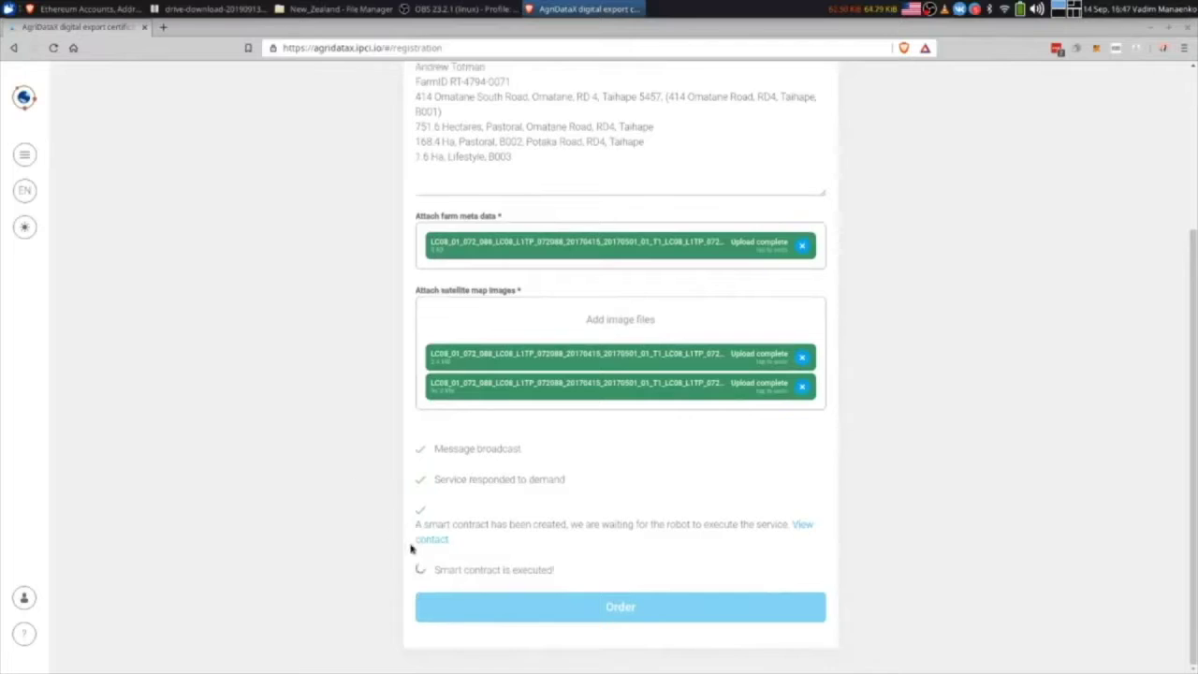
left_click(423, 539)
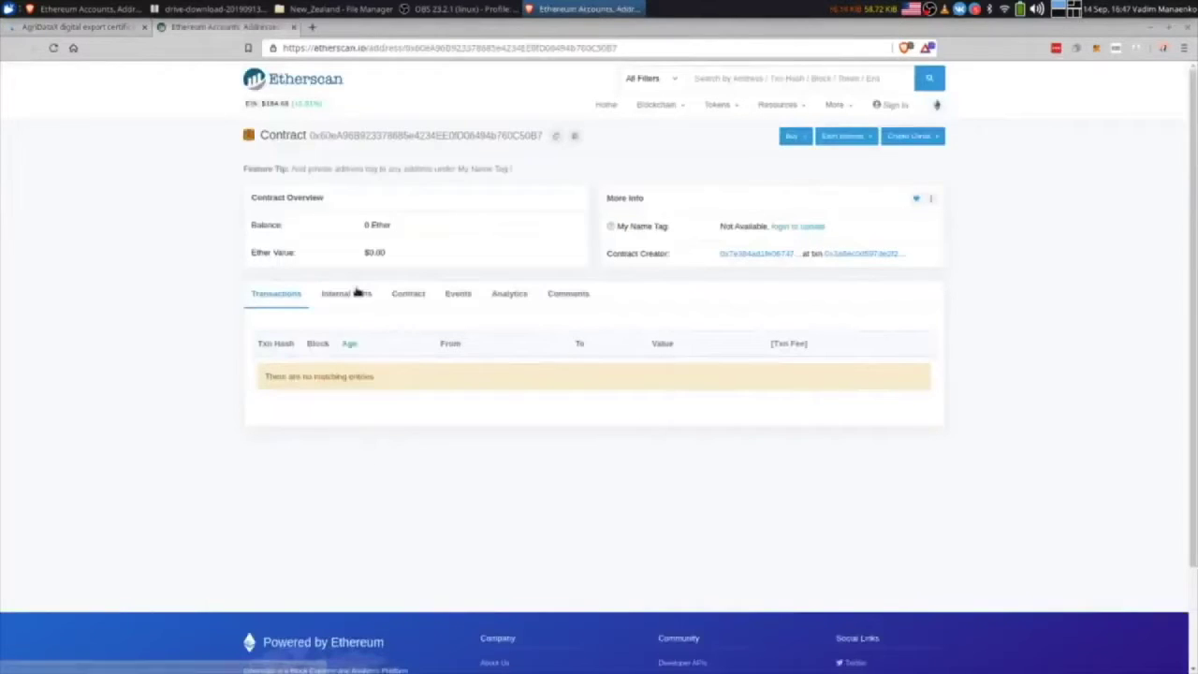
- Show the contract code in Opcodes View and select the PUSH20 address
left_click(404, 294)
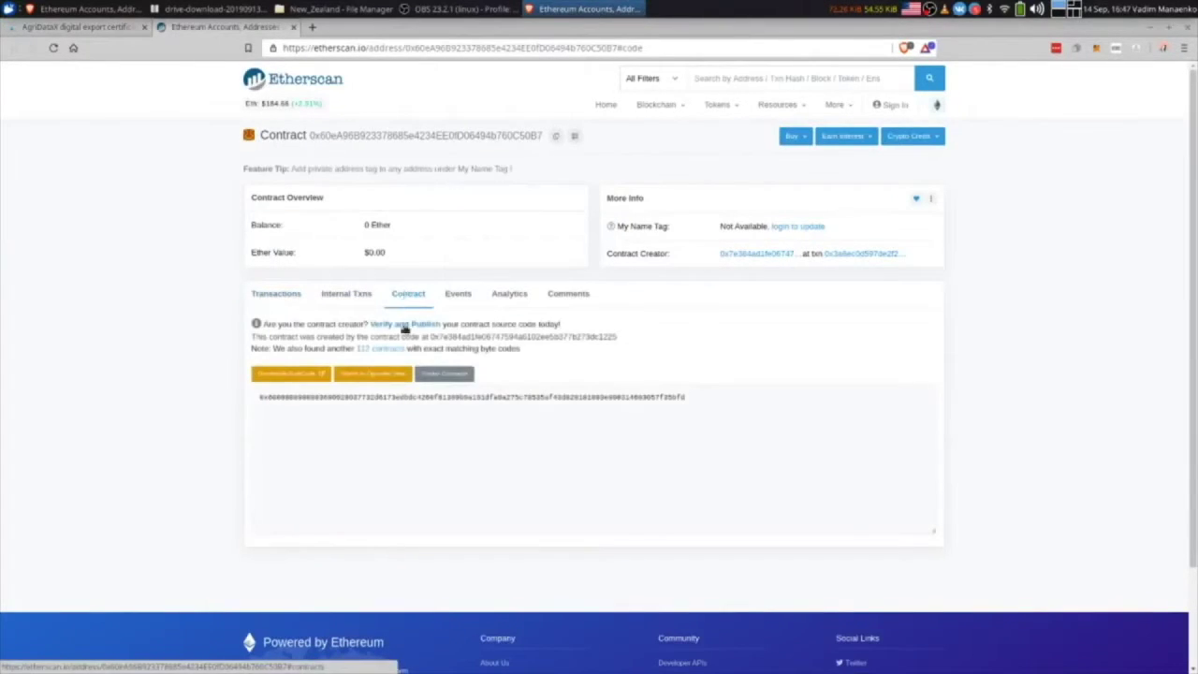
left_click(376, 377)
double_click(338, 502)
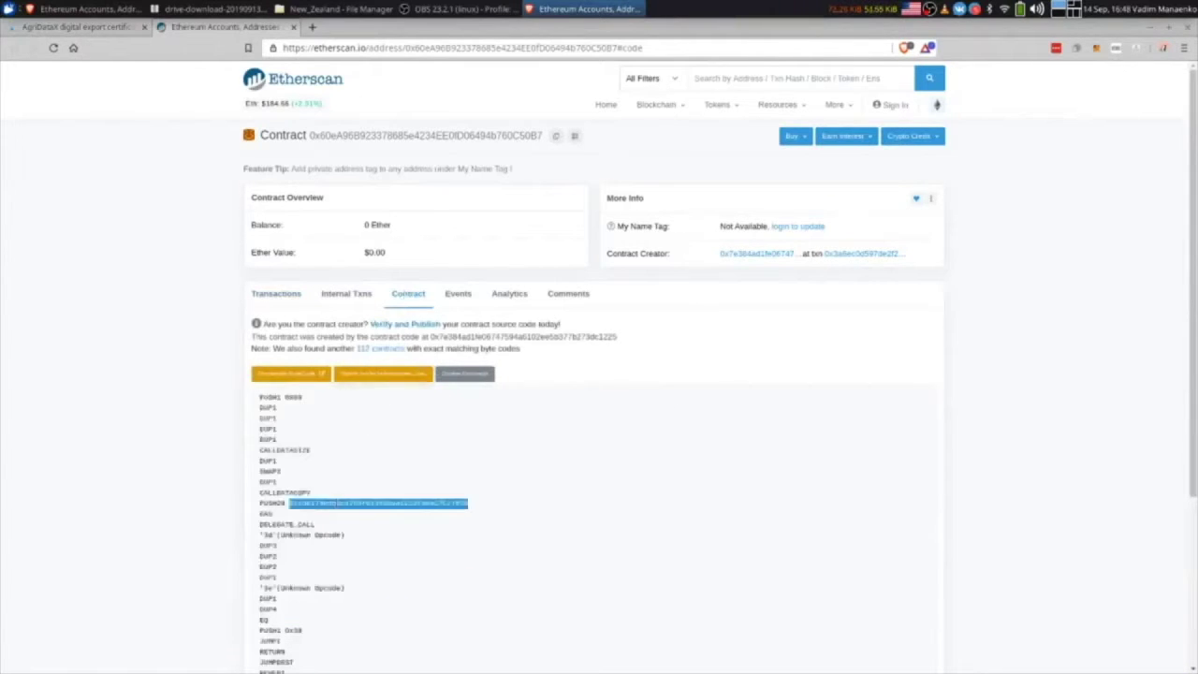
- Search Etherscan for the copied address and view the Liability contract's source code
left_click(739, 78)
key("ctrl+v")
key("Return")
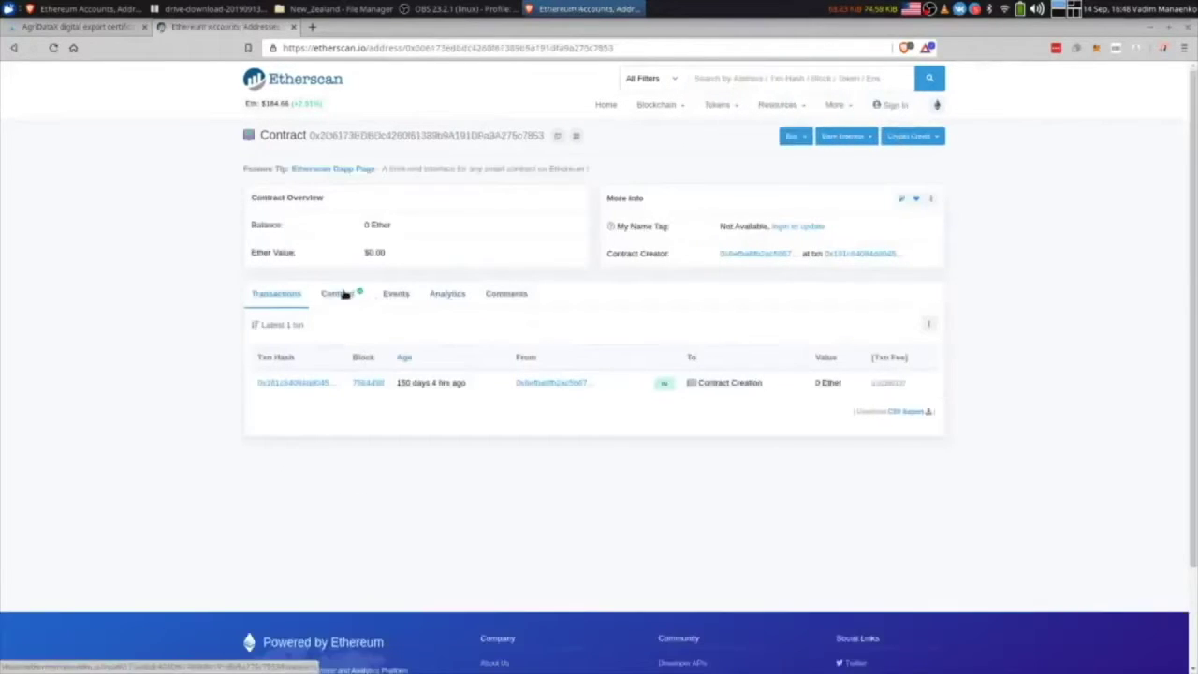
left_click(347, 293)
left_click_drag(414, 397, 360, 393)
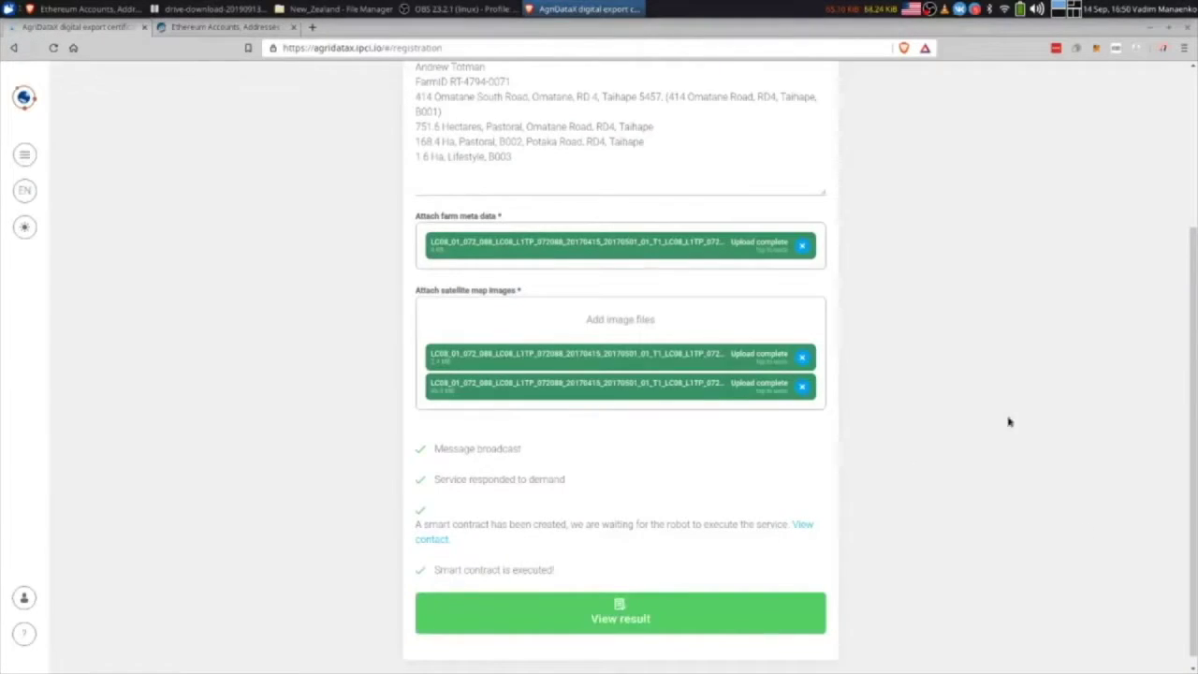
- Open the executed contract's result folder and view addresses.txt and meta.txt
left_click(619, 603)
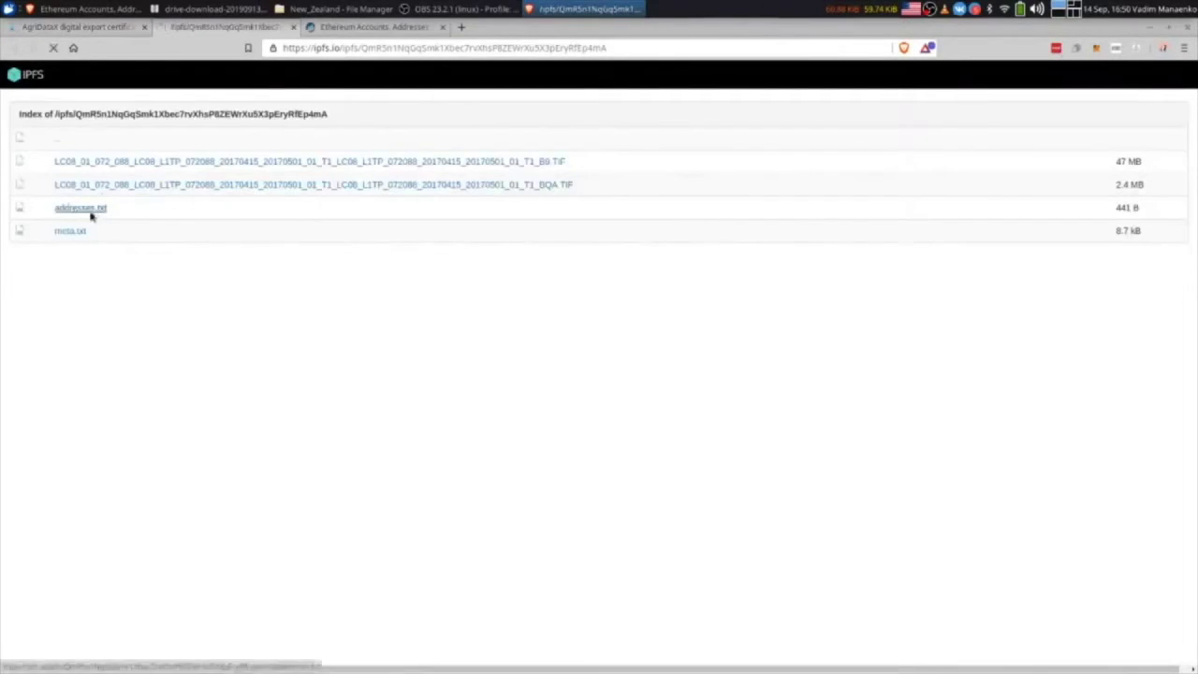
left_click(91, 215)
key("alt+Left")
left_click(93, 236)
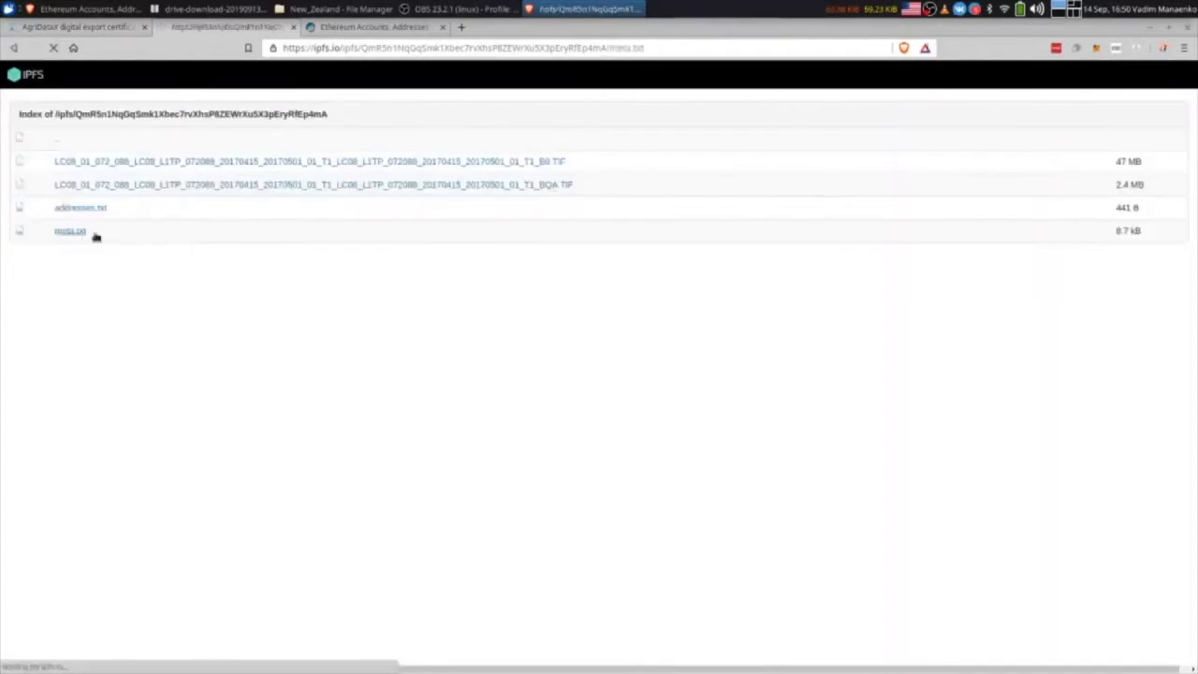
scroll(187, 259, "down", 5)
scroll(189, 262, "up", 3)
key("alt+Left")
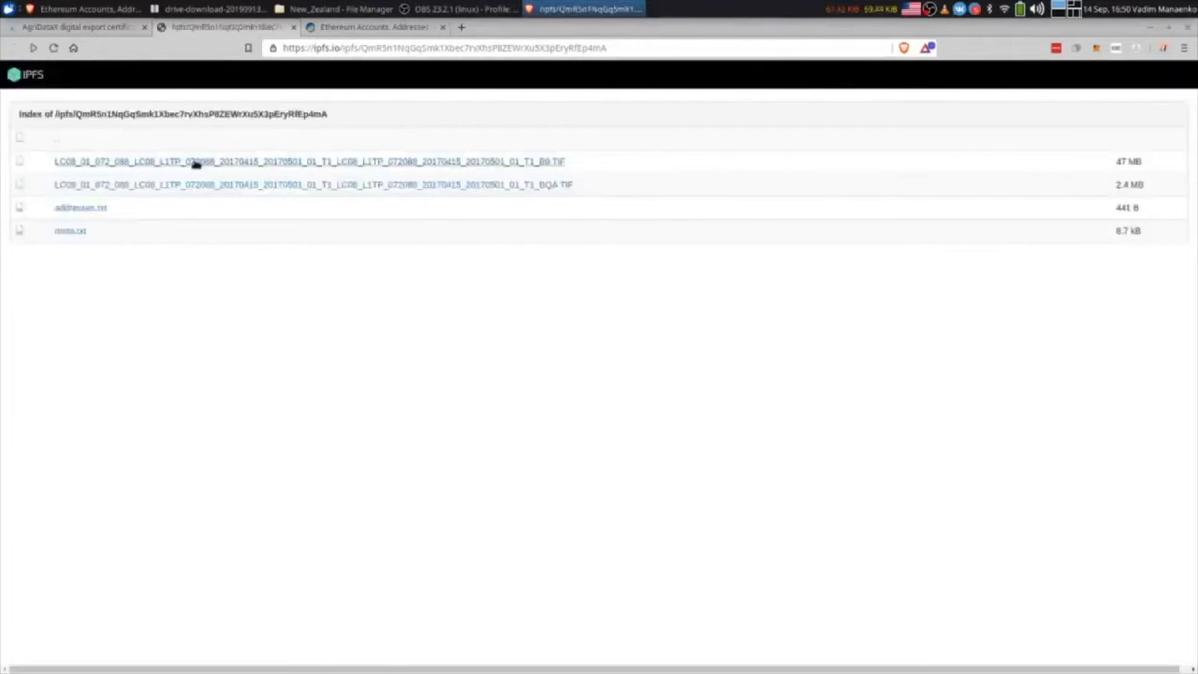
- Download the BQA satellite TIF image and open it in the image viewer
left_click(222, 187)
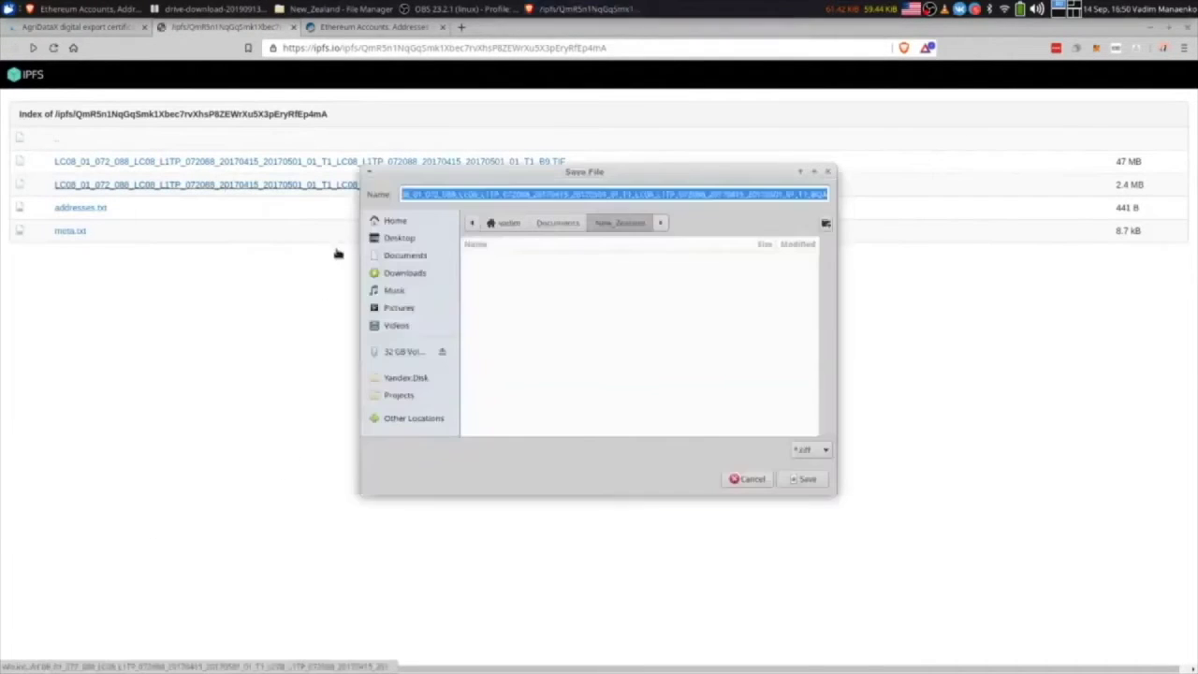
left_click(797, 479)
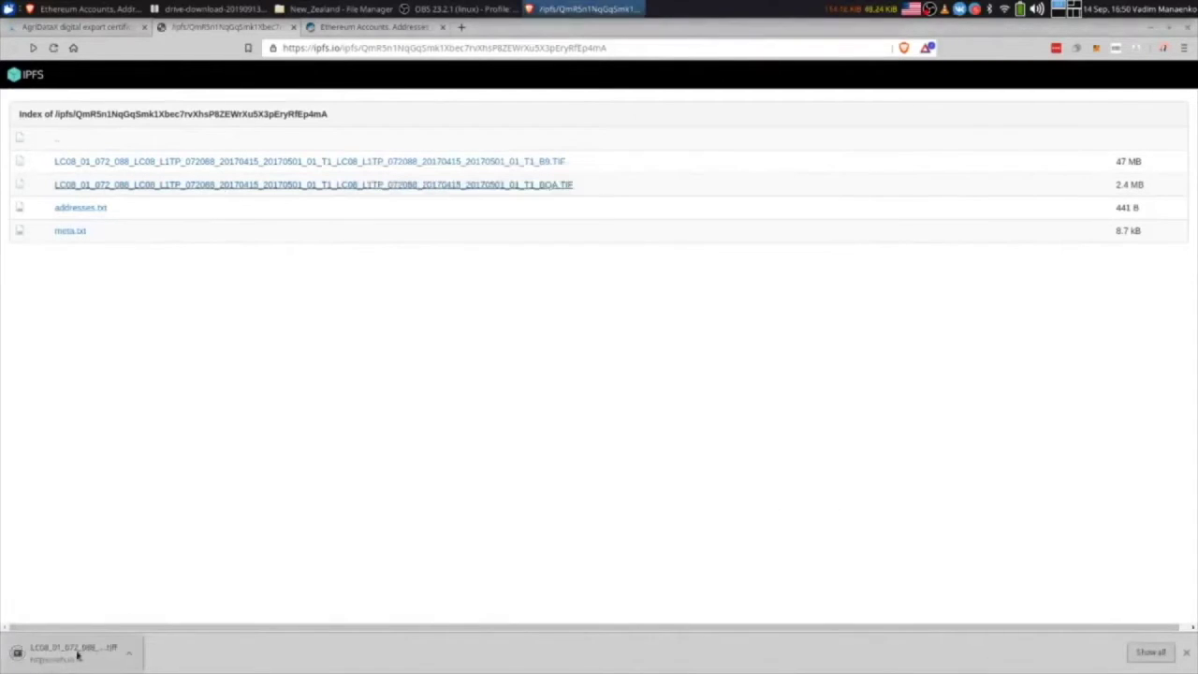
left_click(78, 656)
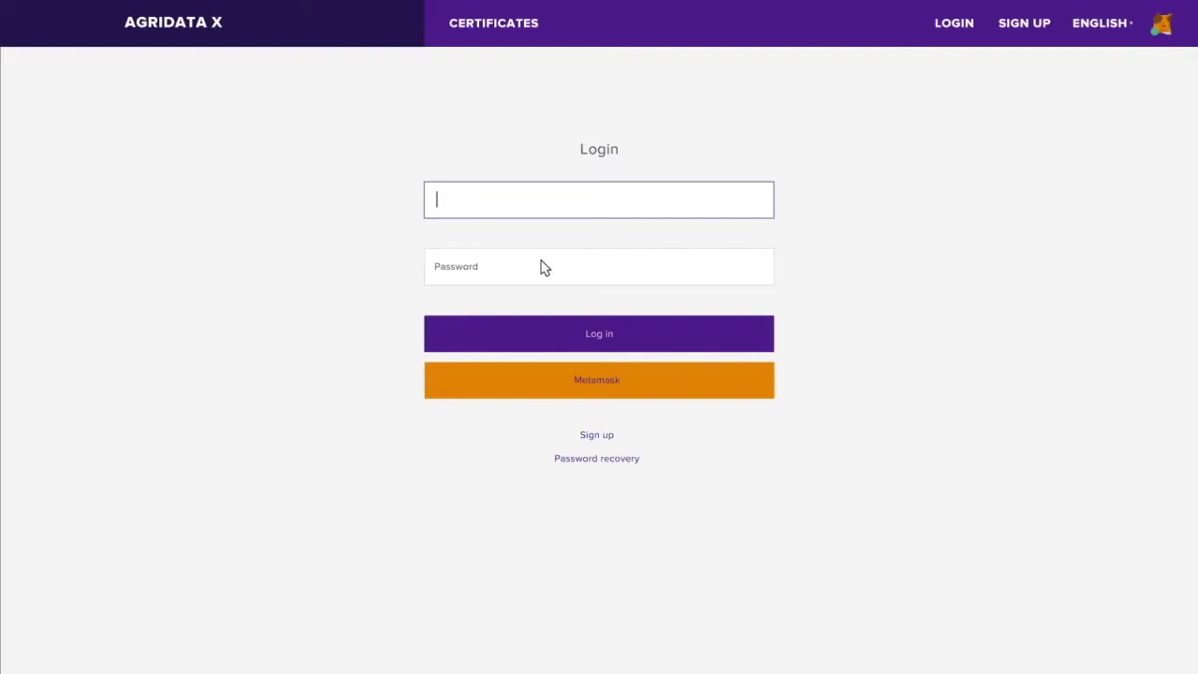
- Log in to AgriDataX with the account e-mail and password
left_click(542, 267)
key("ctrl+v")
left_click(596, 334)
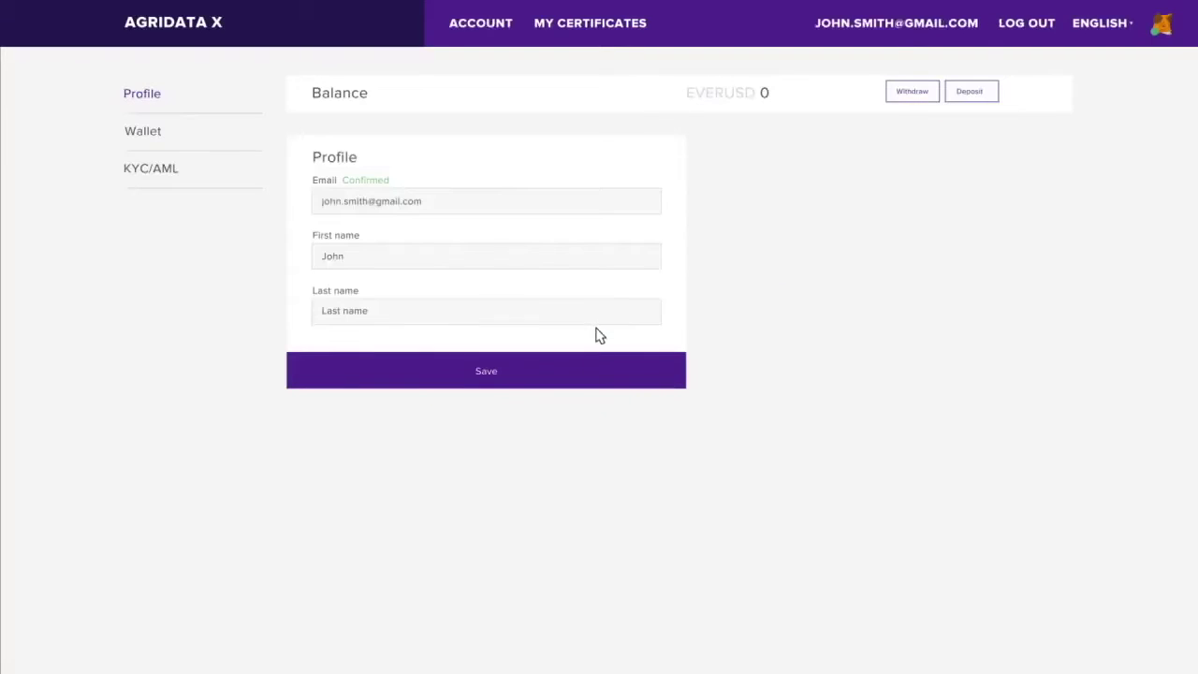
left_click(159, 170)
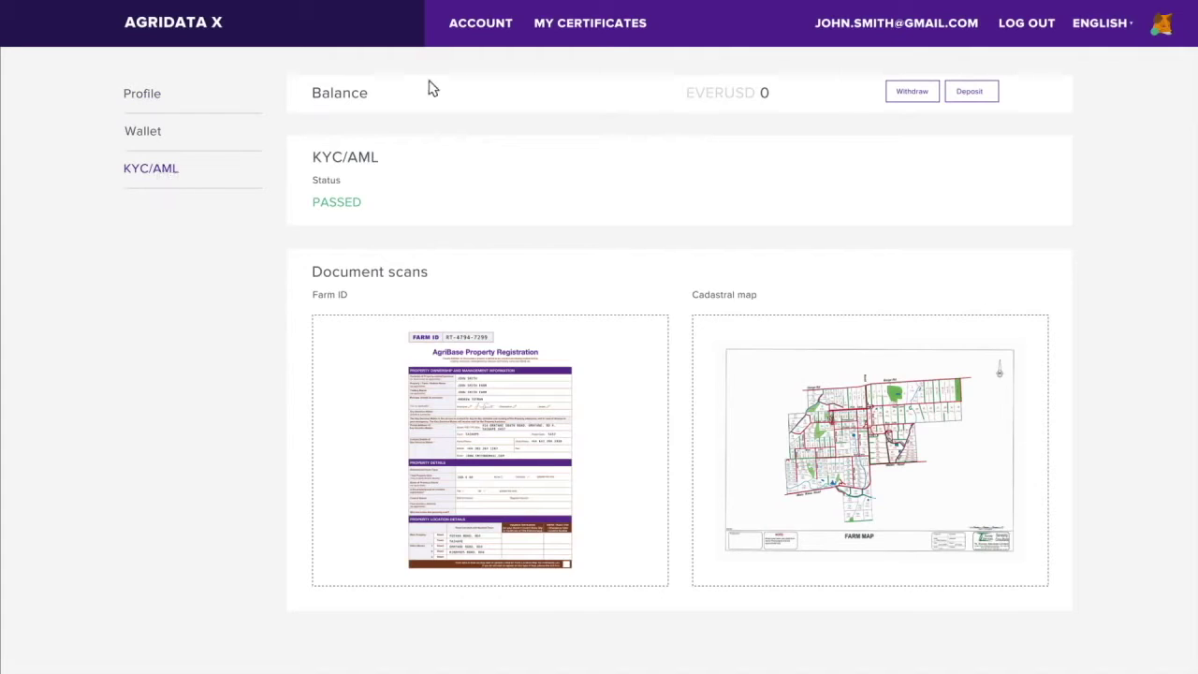
left_click(574, 20)
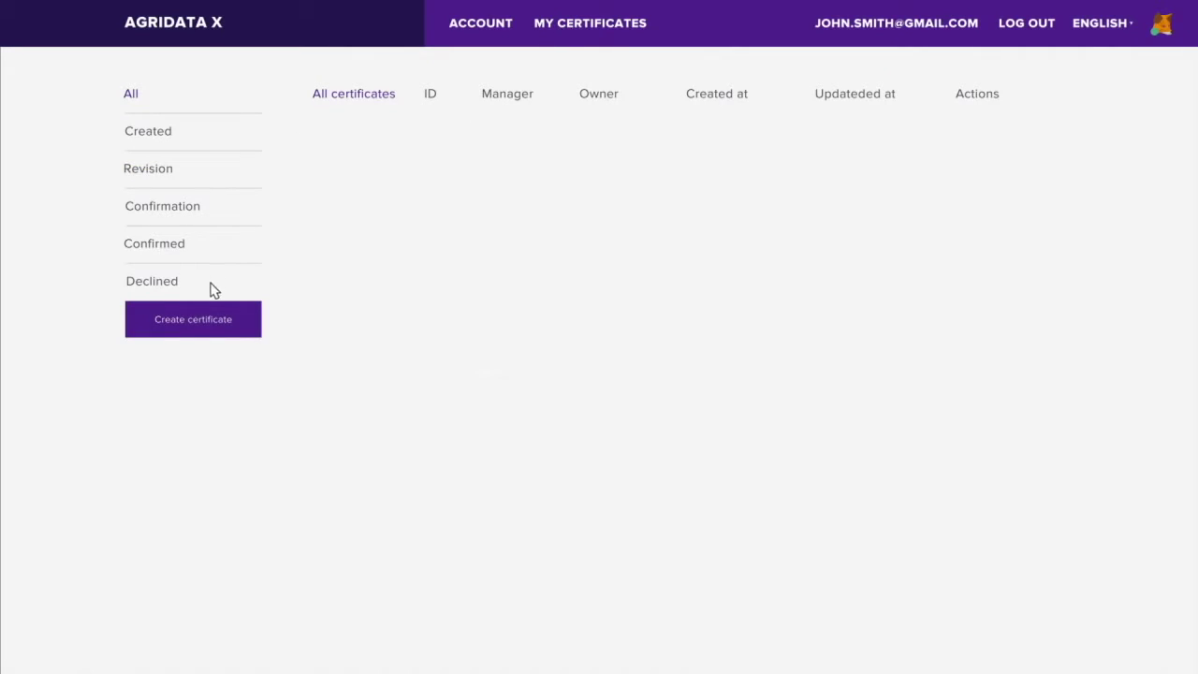
left_click(202, 314)
- Enter the property owner's name, the farm name and the trading name in Project Info
left_click(200, 314)
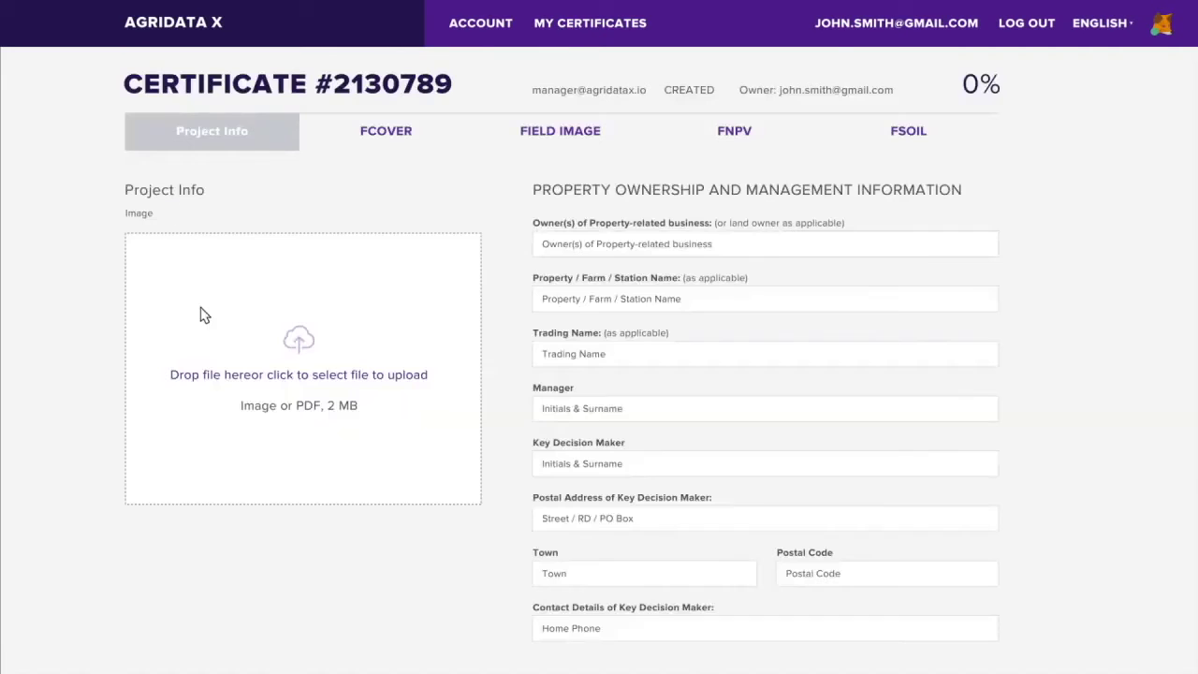
left_click(547, 239)
type("John Smith")
left_click(562, 298)
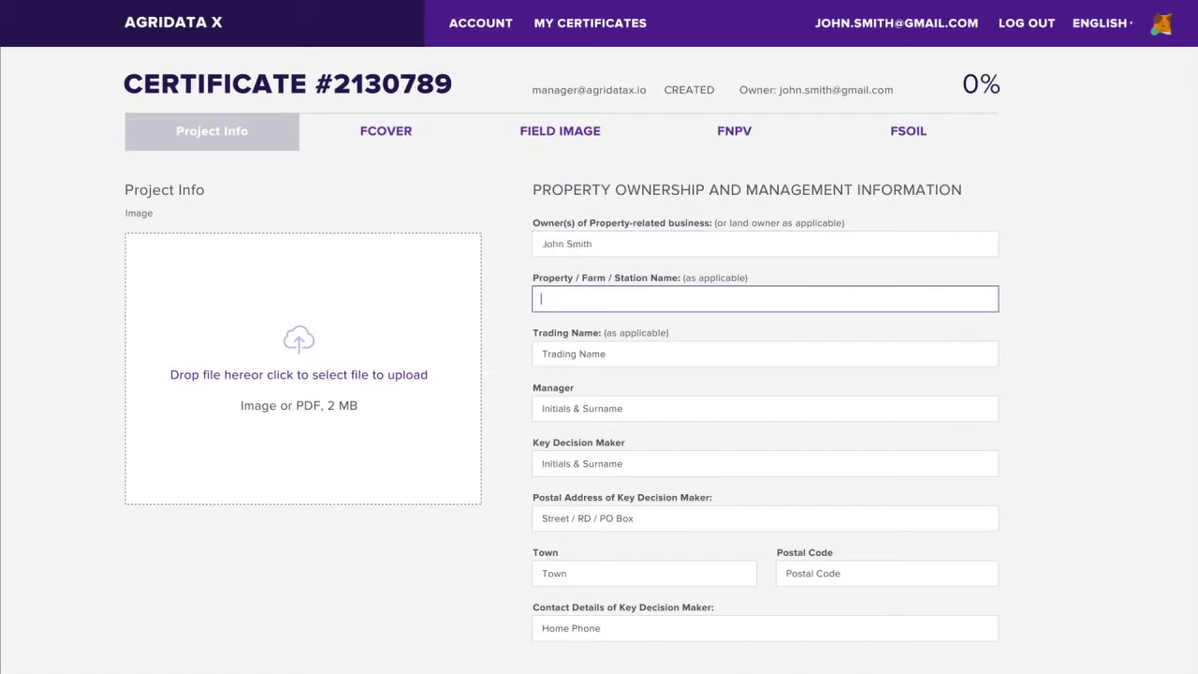
type("John Smith Farm")
left_click(562, 354)
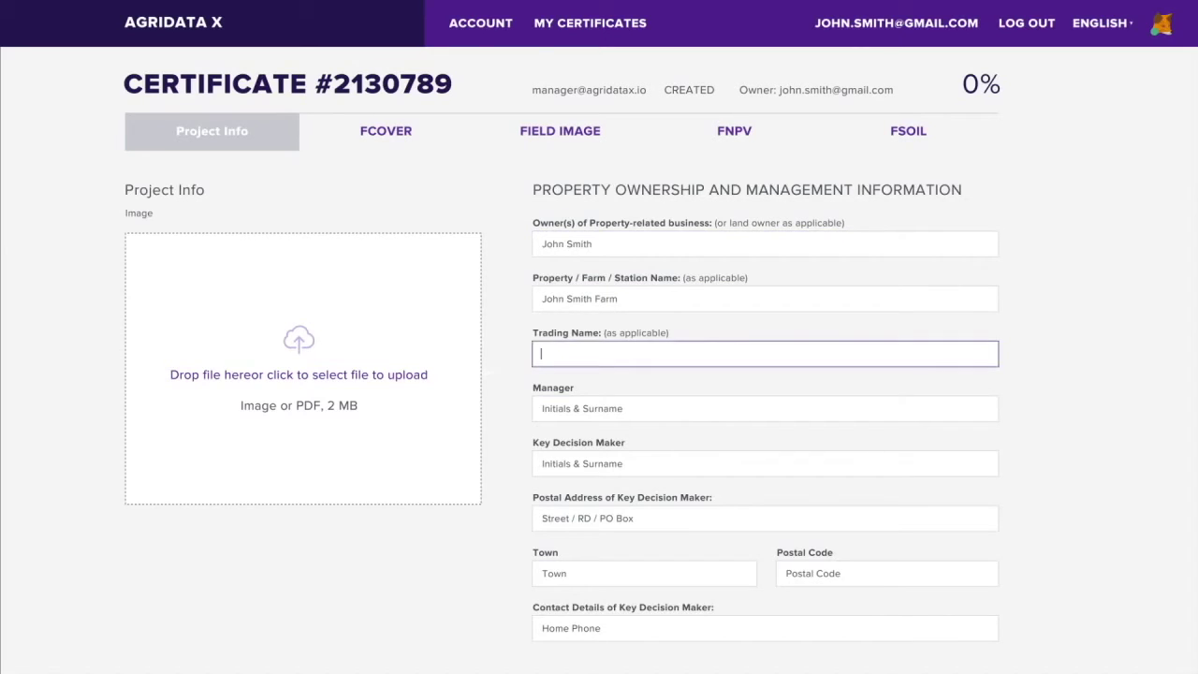
type("John Smith Farm")
- Add the manager, key decision maker, postal address and contact number, then upload a farm image
left_click(561, 408)
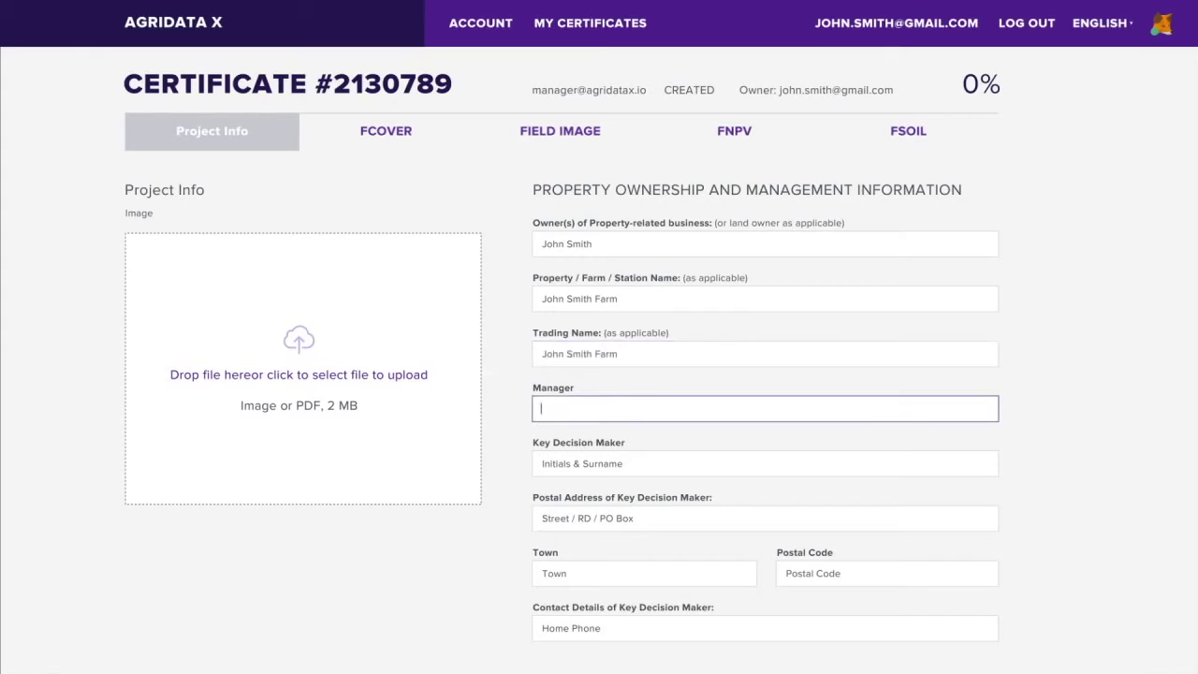
type("John Smith")
left_click(561, 463)
type("John Smith")
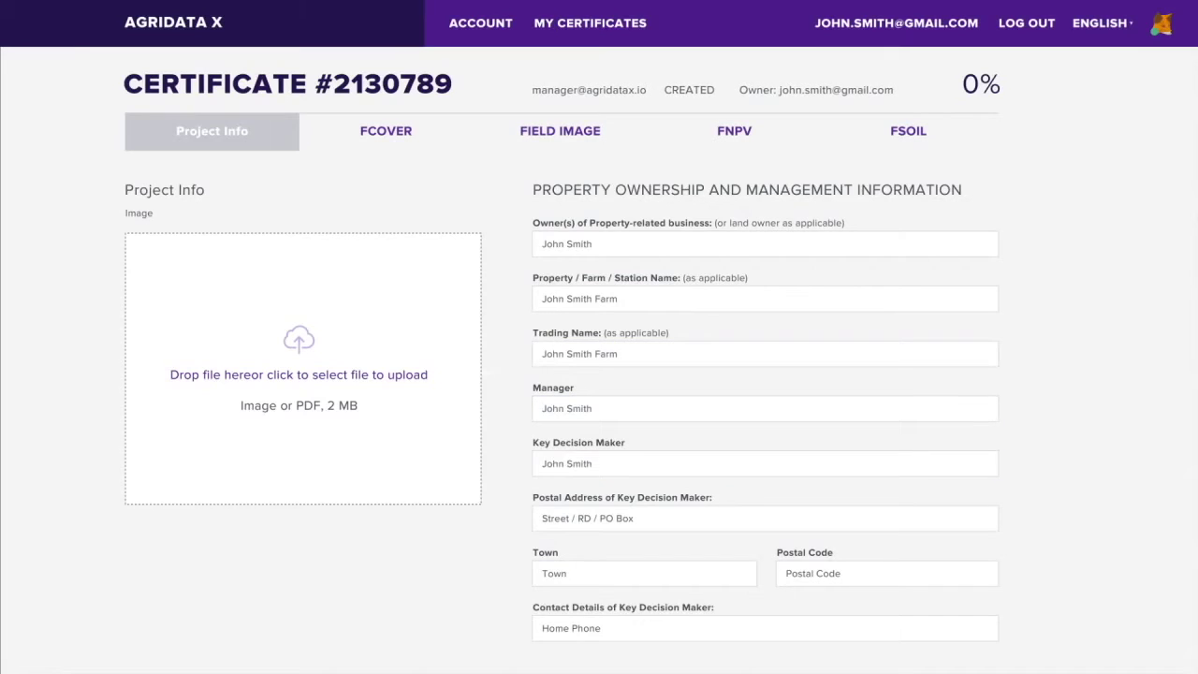
left_click(562, 518)
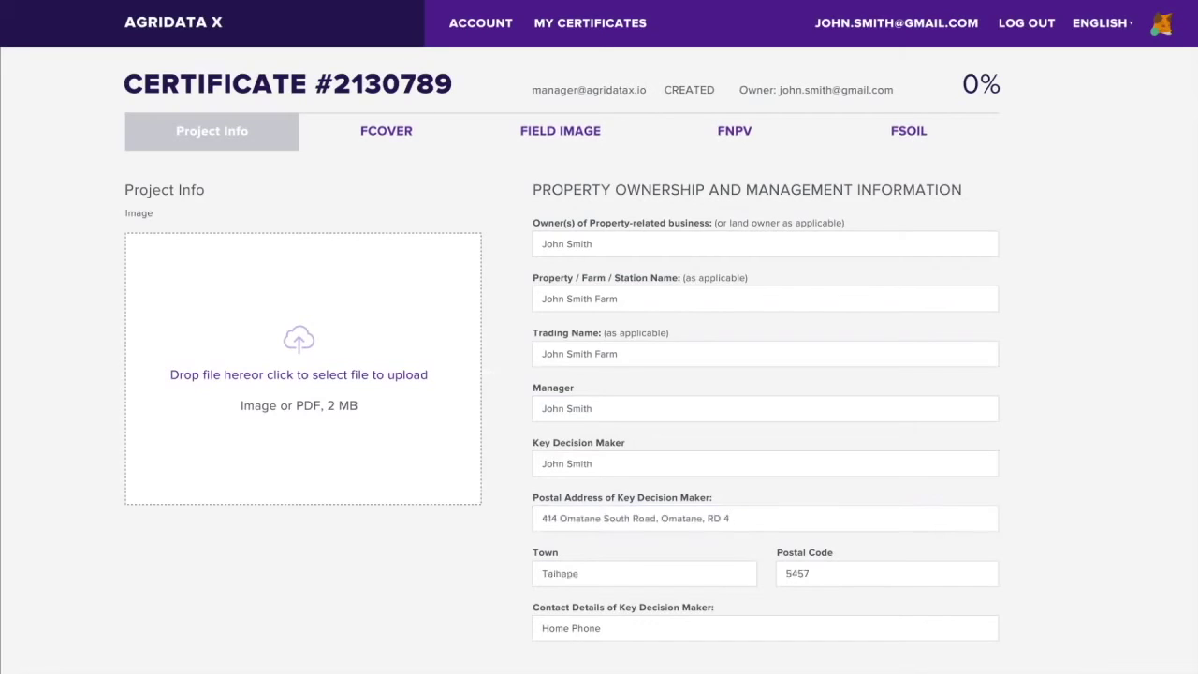
left_click(561, 628)
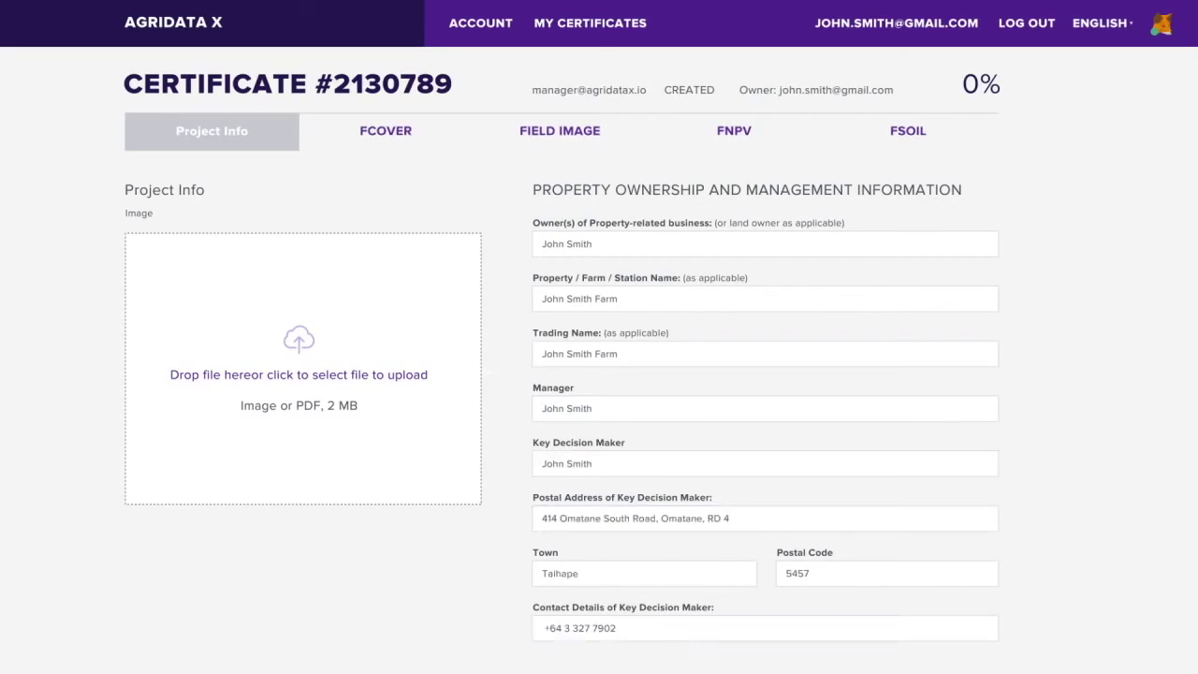
left_click(296, 381)
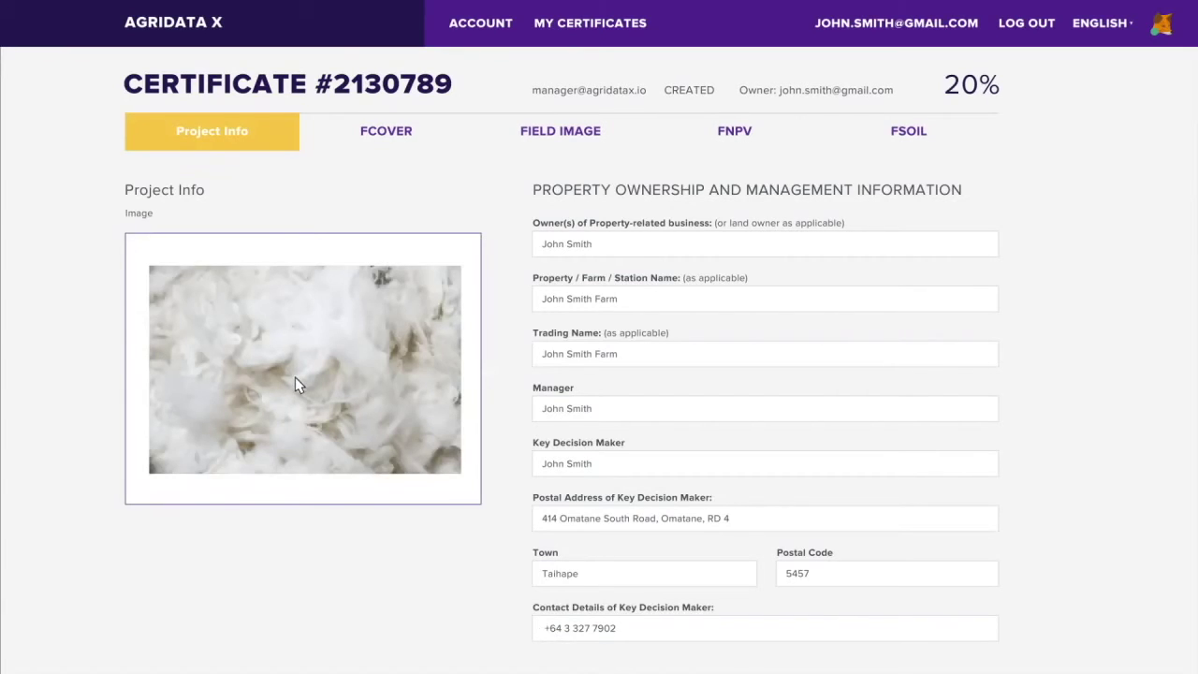
- View the FCOVER, Field Image, FNPV and FSOIL vegetation-index charts to reach 100% completion
left_click(378, 133)
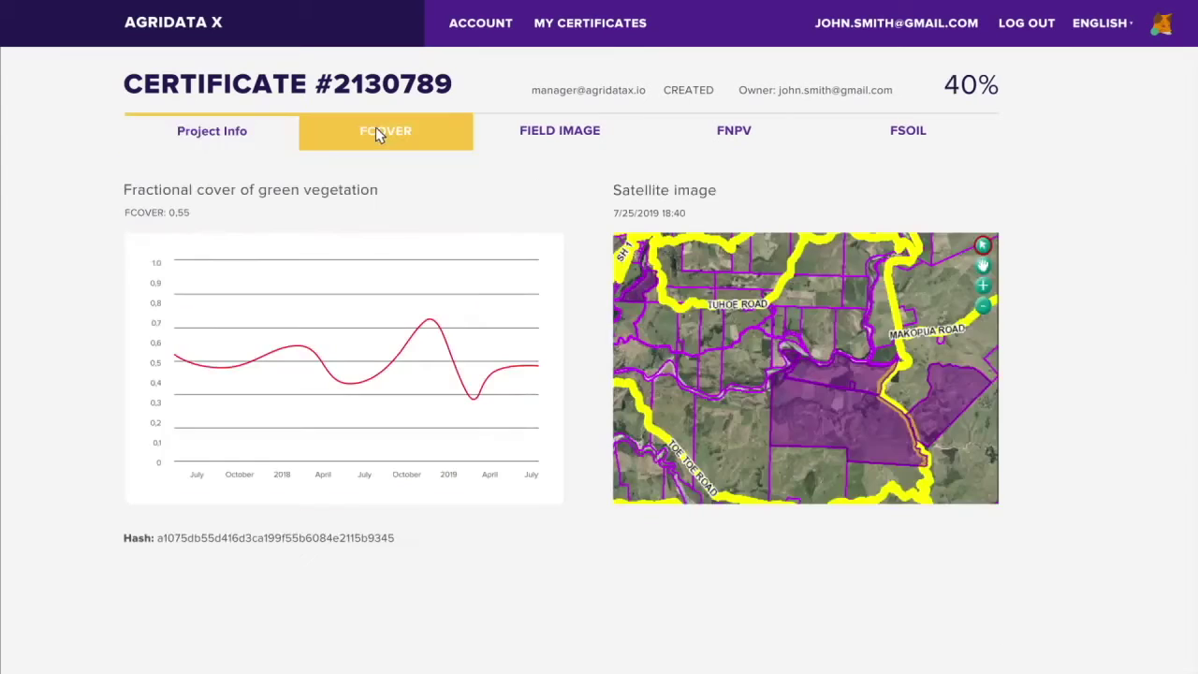
left_click(554, 130)
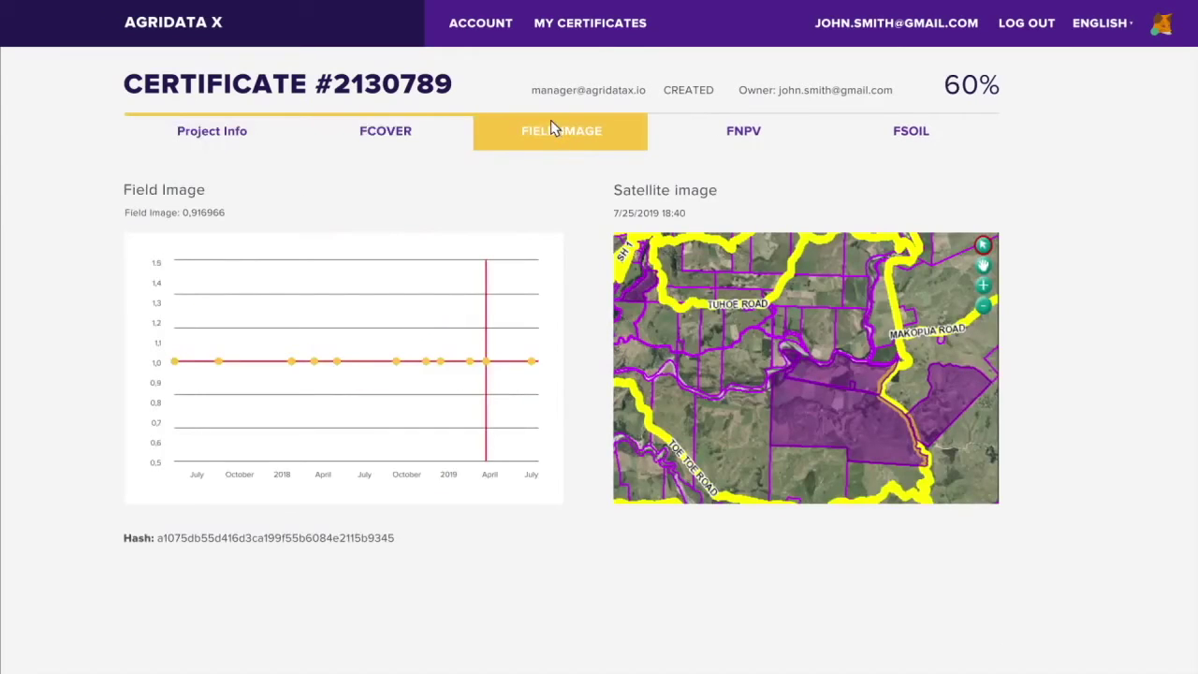
left_click(741, 129)
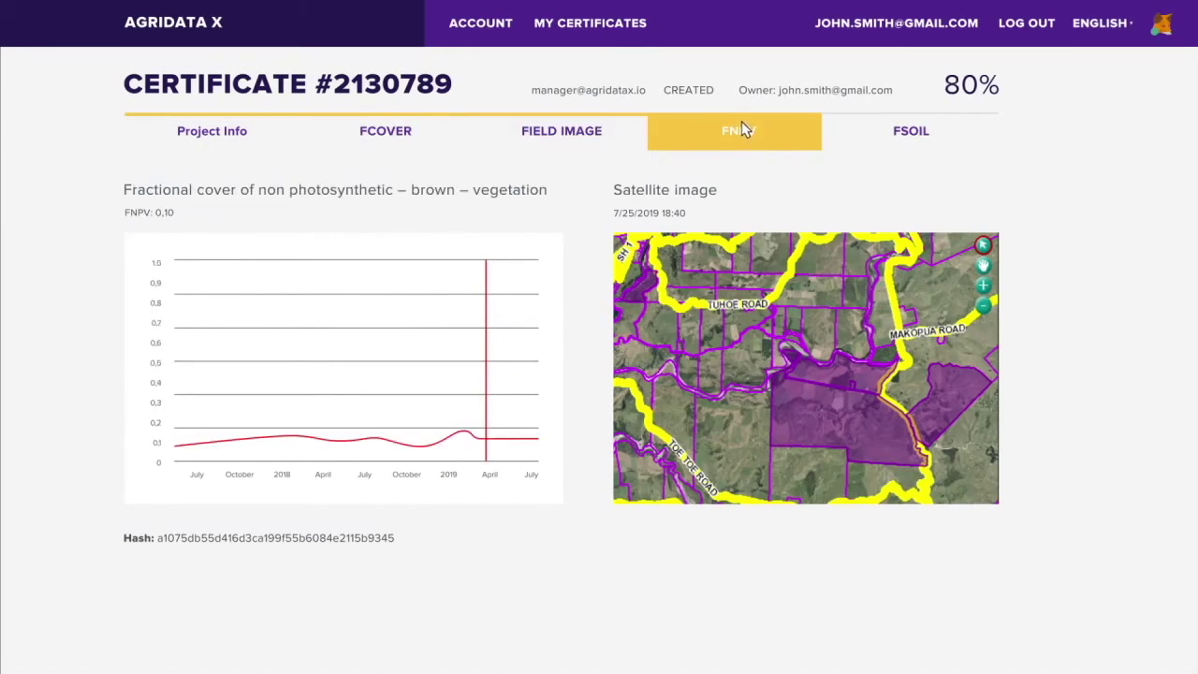
left_click(912, 130)
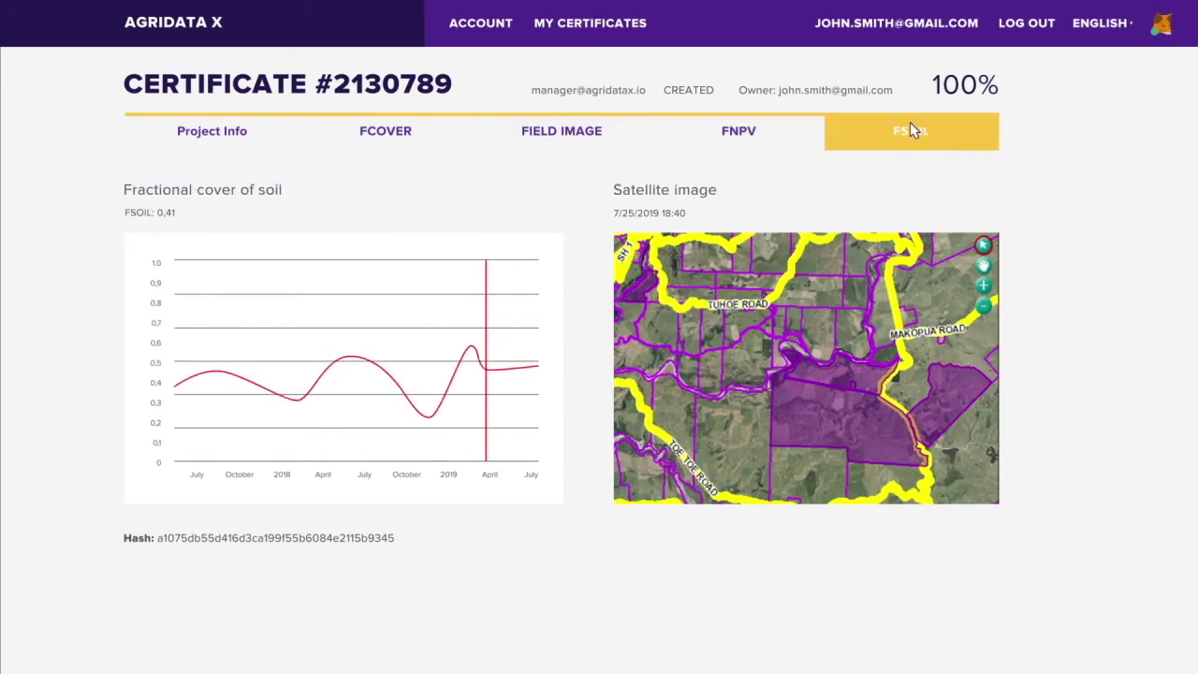